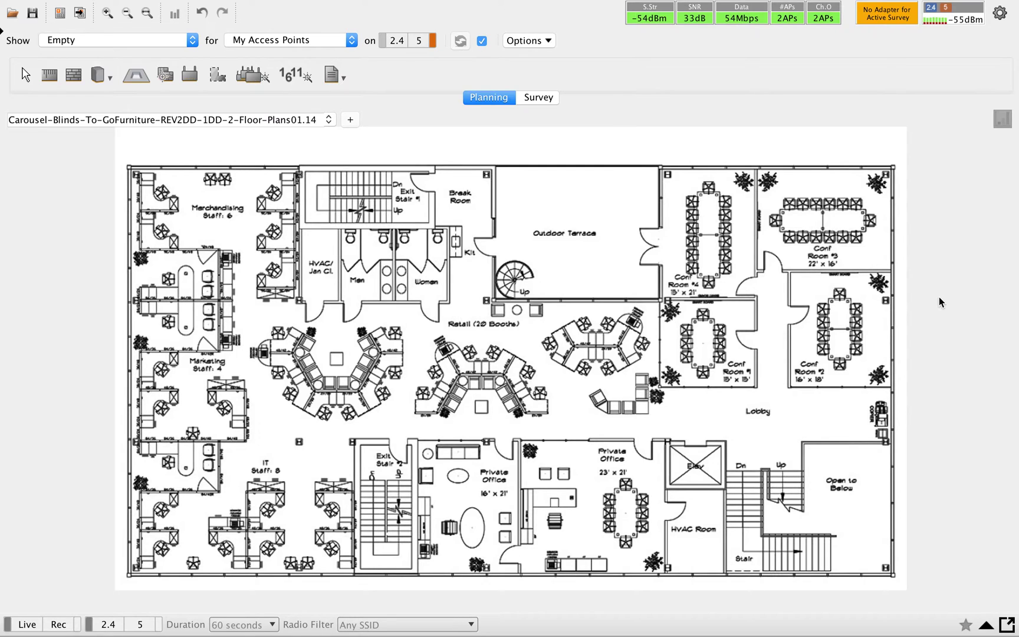
- Zoom the office floor plan so it is shown in full in Planning mode
{"action": "left_click", "coordinate": [108, 14]}
{"action": "left_click", "coordinate": [108, 14]}
{"action": "left_click", "coordinate": [108, 14]}
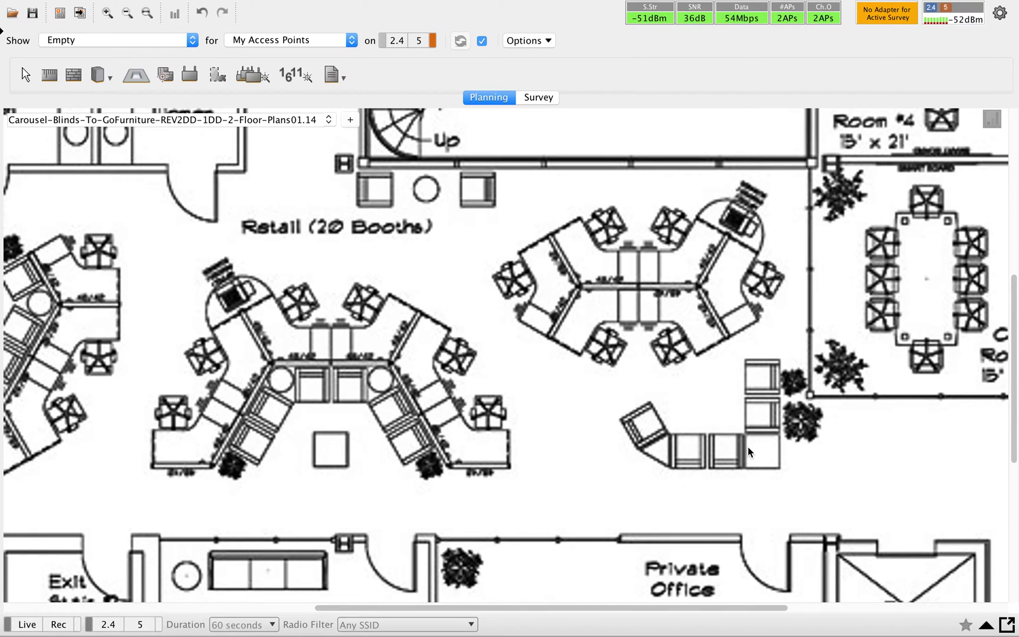
{"action": "left_click", "coordinate": [150, 14]}
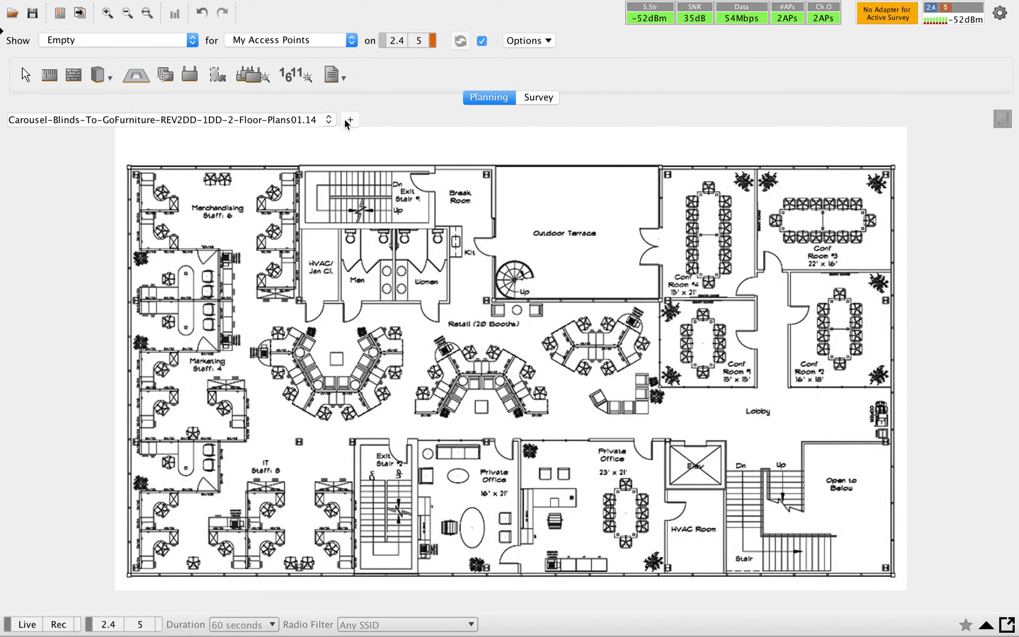
{"action": "left_click", "coordinate": [107, 13]}
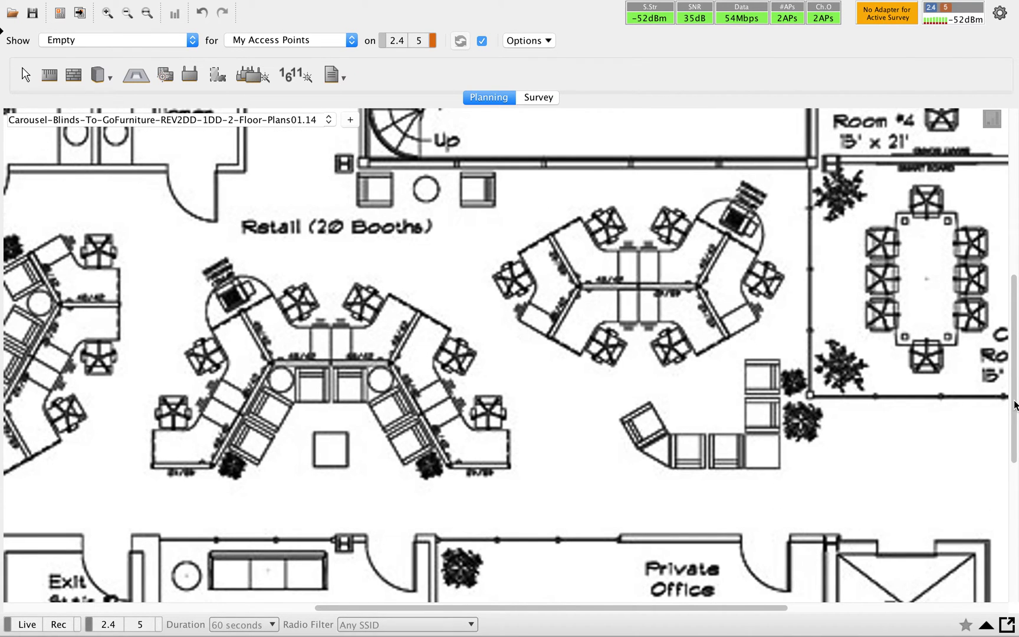
{"action": "left_click_drag", "start_coordinate": [1008, 418], "coordinate": [1011, 557]}
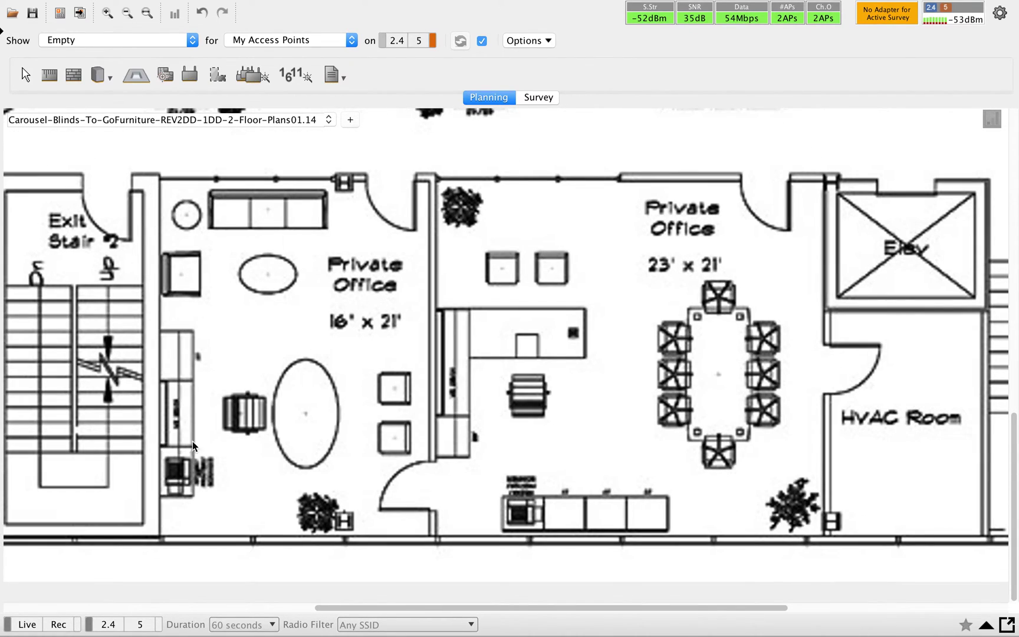
{"action": "left_click_drag", "start_coordinate": [475, 608], "coordinate": [383, 606]}
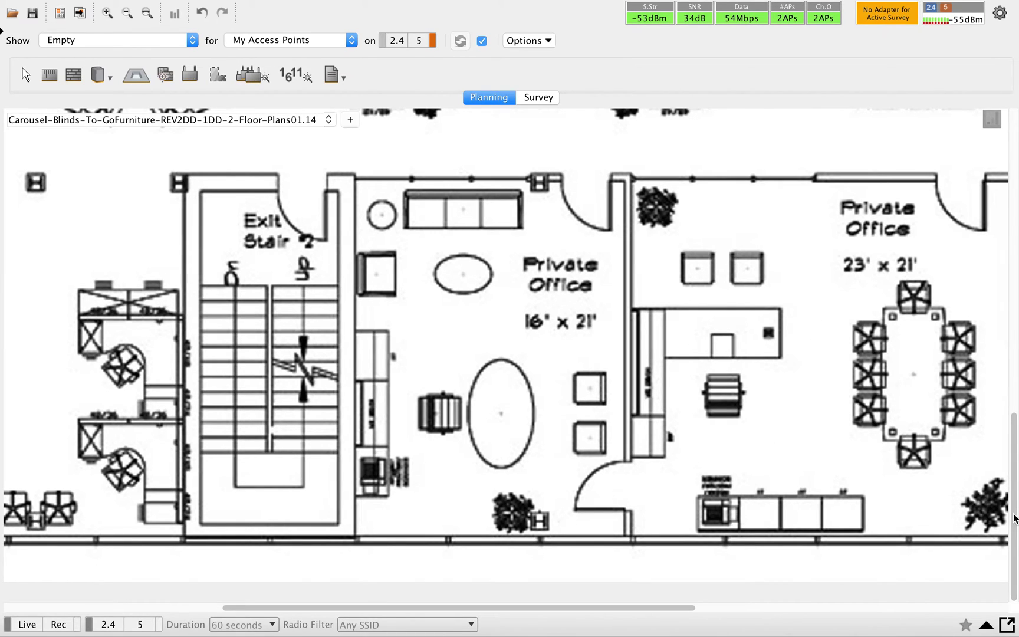
{"action": "left_click_drag", "start_coordinate": [1012, 509], "coordinate": [1007, 232]}
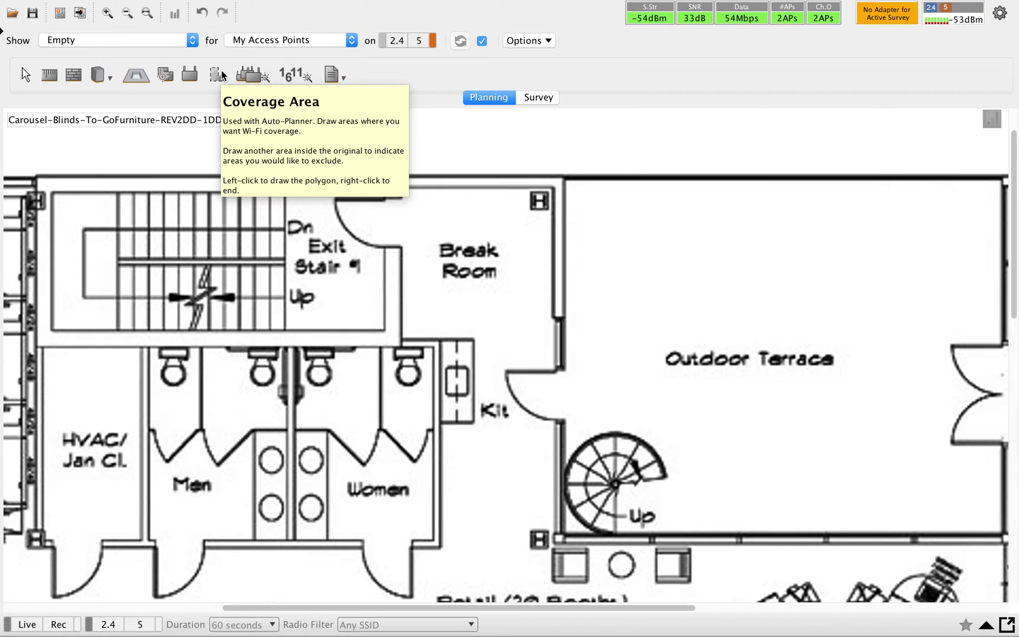
{"action": "left_click", "coordinate": [146, 12]}
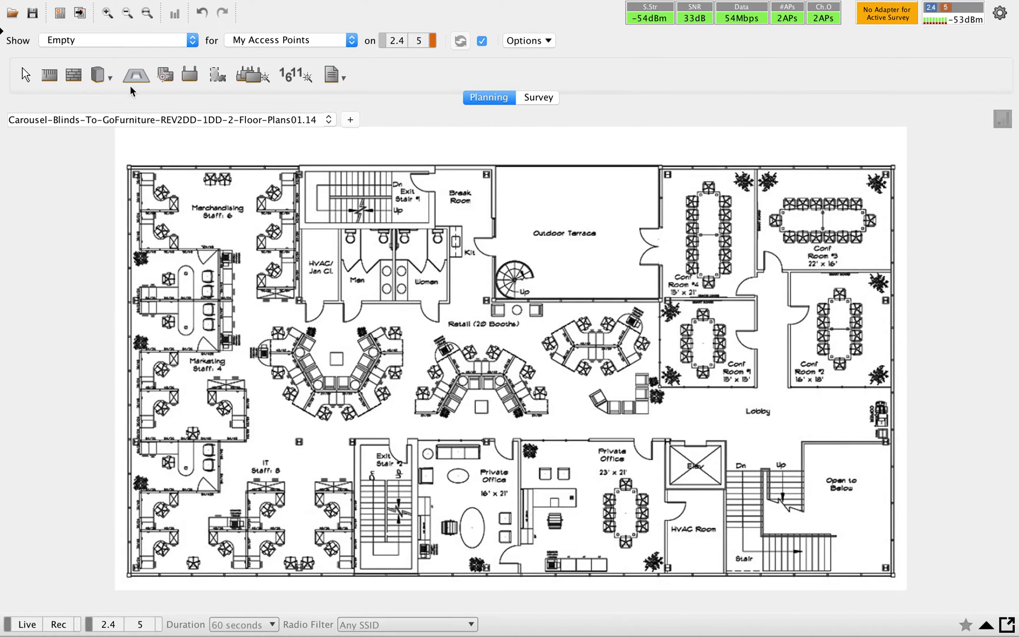
- Select the Wall tool with Window, Thick (3.0dB) as the material
{"action": "left_click", "coordinate": [69, 75]}
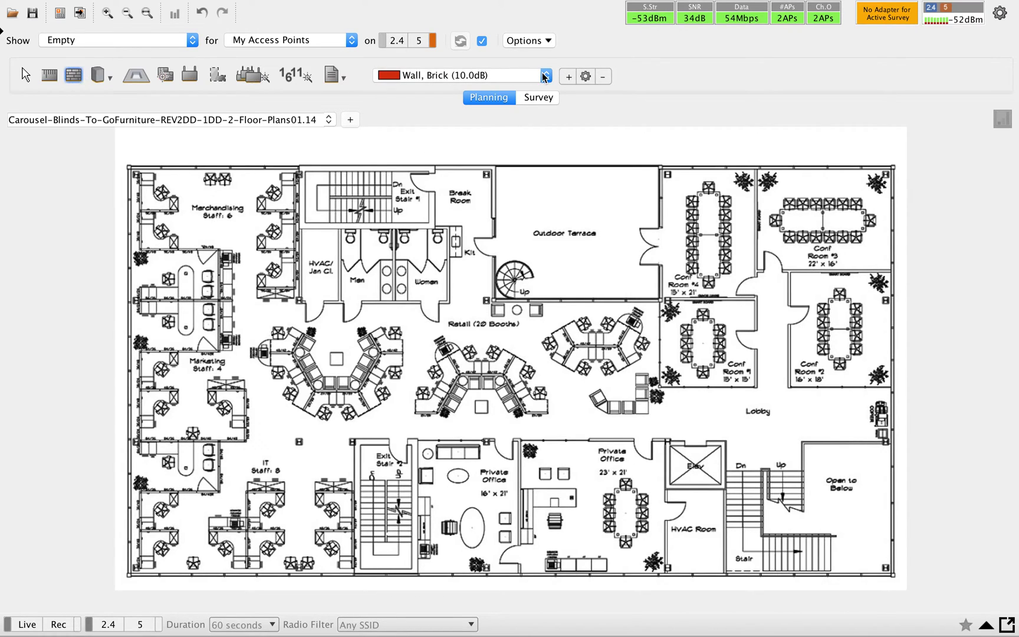
{"action": "left_click", "coordinate": [547, 77]}
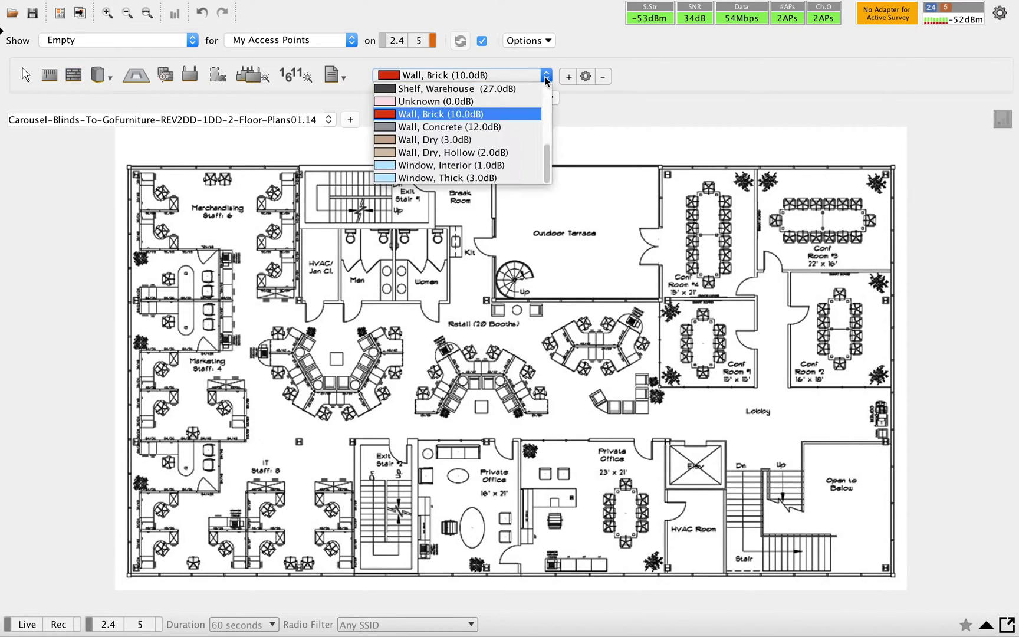
{"action": "left_click", "coordinate": [493, 177]}
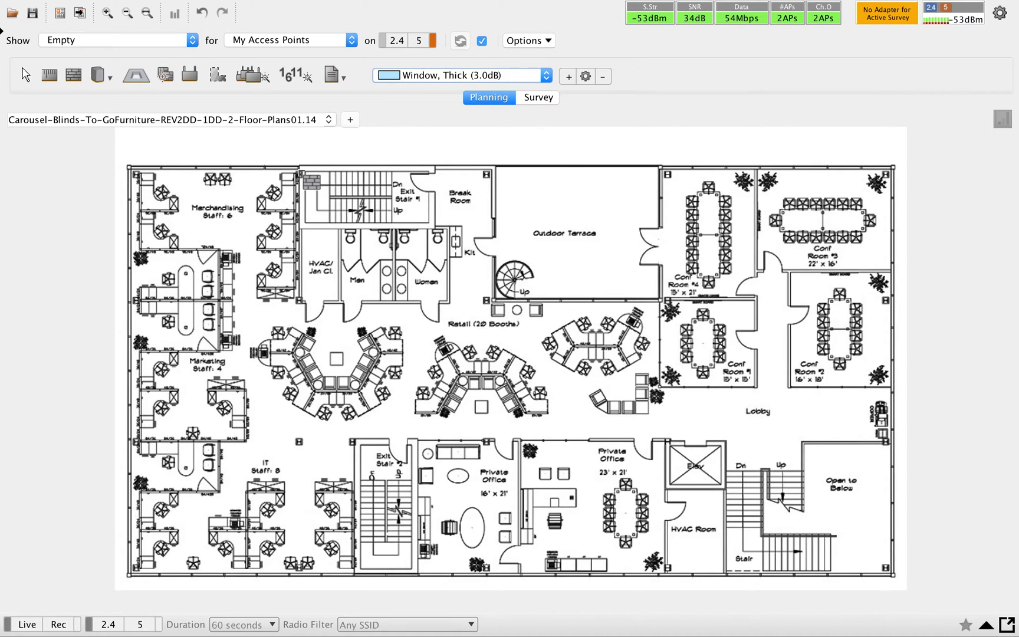
- Trace the perimeter wall through the top-left, bottom-left, bottom-right and top-right corners
{"action": "left_click", "coordinate": [299, 167]}
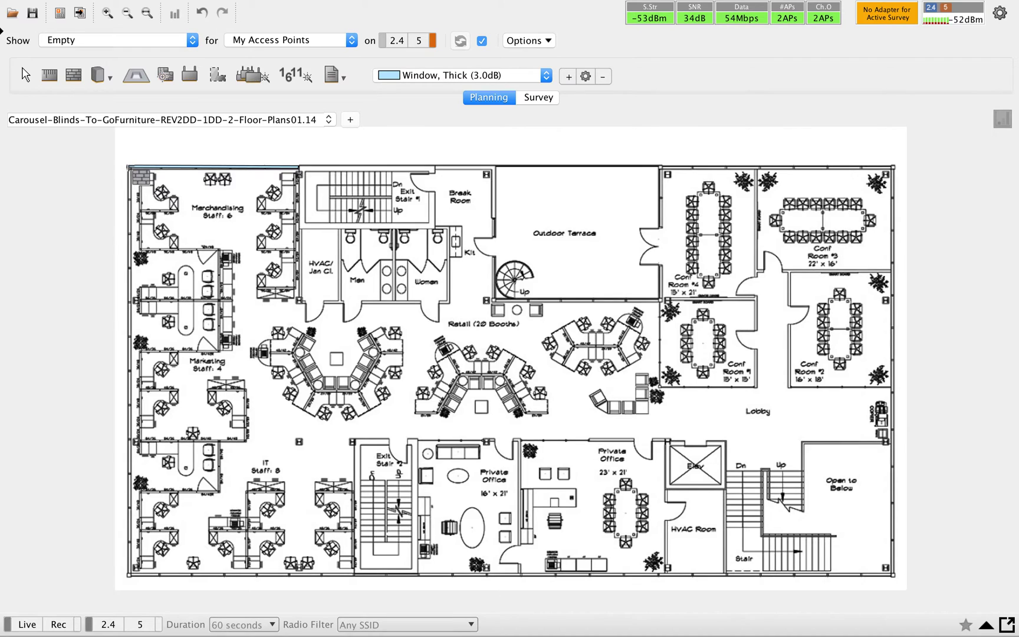
{"action": "left_click", "coordinate": [128, 167]}
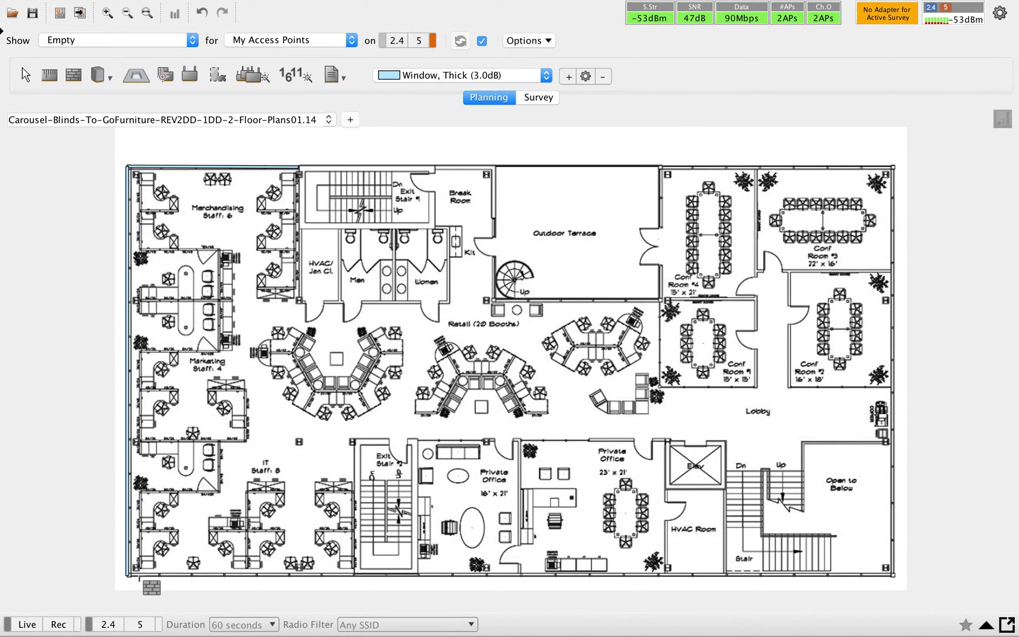
{"action": "left_click", "coordinate": [128, 576]}
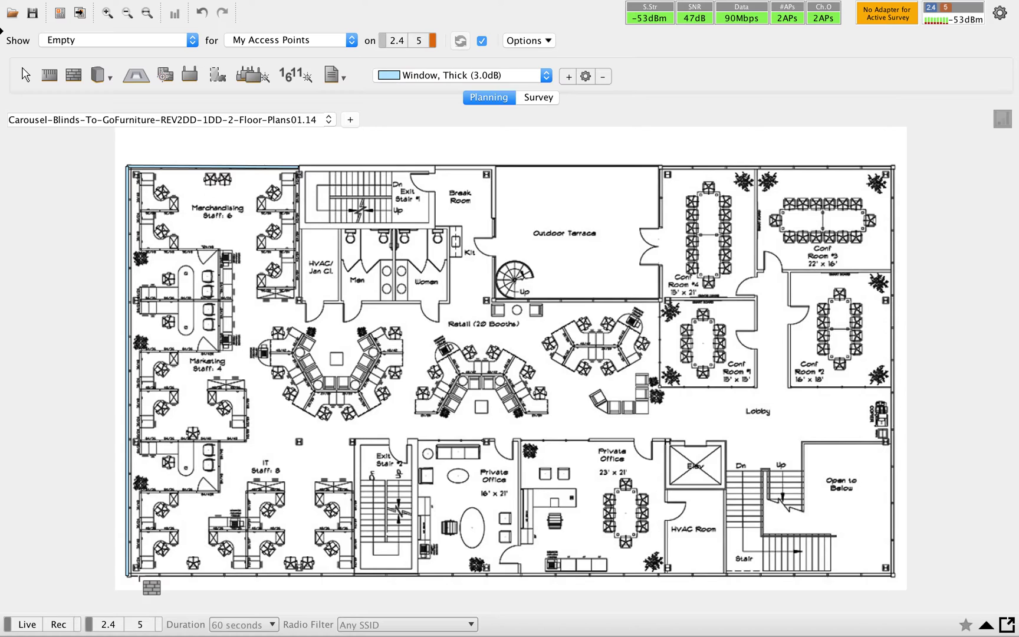
{"action": "left_click", "coordinate": [894, 575]}
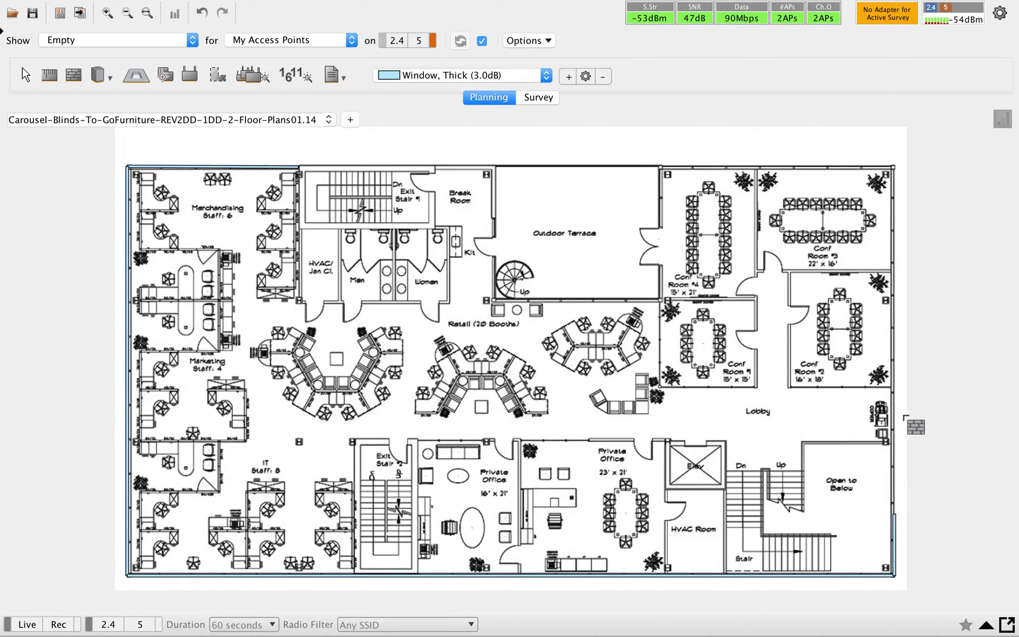
{"action": "left_click", "coordinate": [896, 168]}
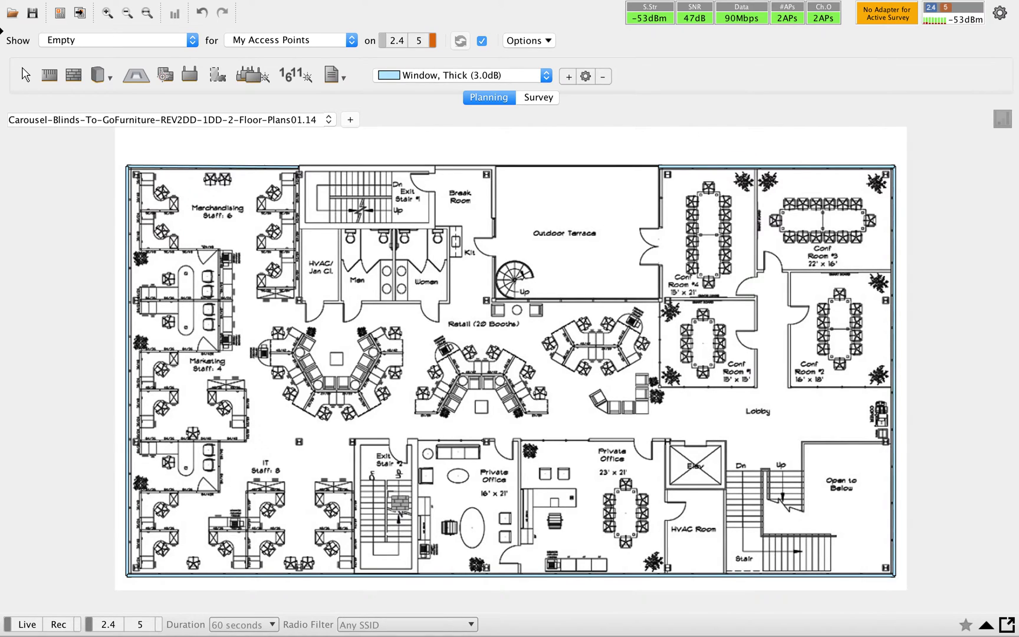
{"action": "left_click", "coordinate": [547, 75]}
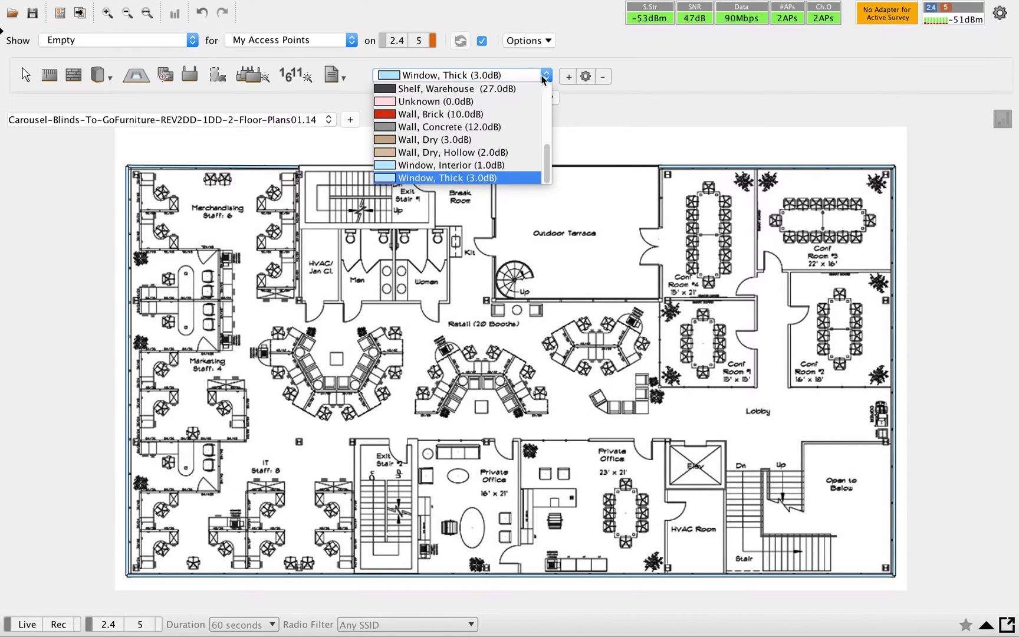
- Switch to Wall, Brick (10.0dB) and draw brick walls above and around Exit Stair 1
{"action": "left_click", "coordinate": [479, 117]}
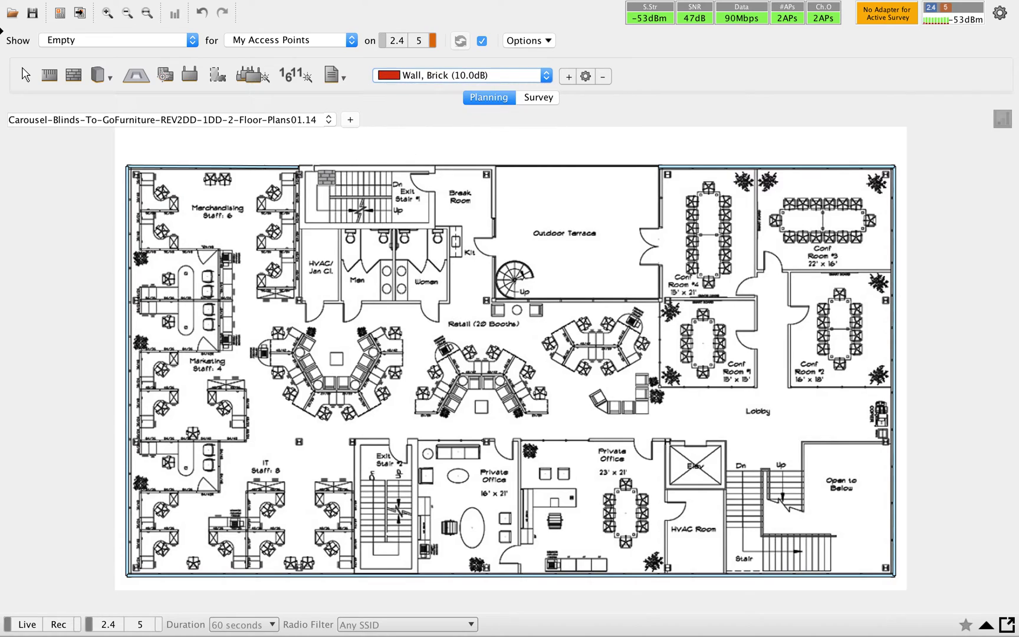
{"action": "left_click", "coordinate": [299, 166]}
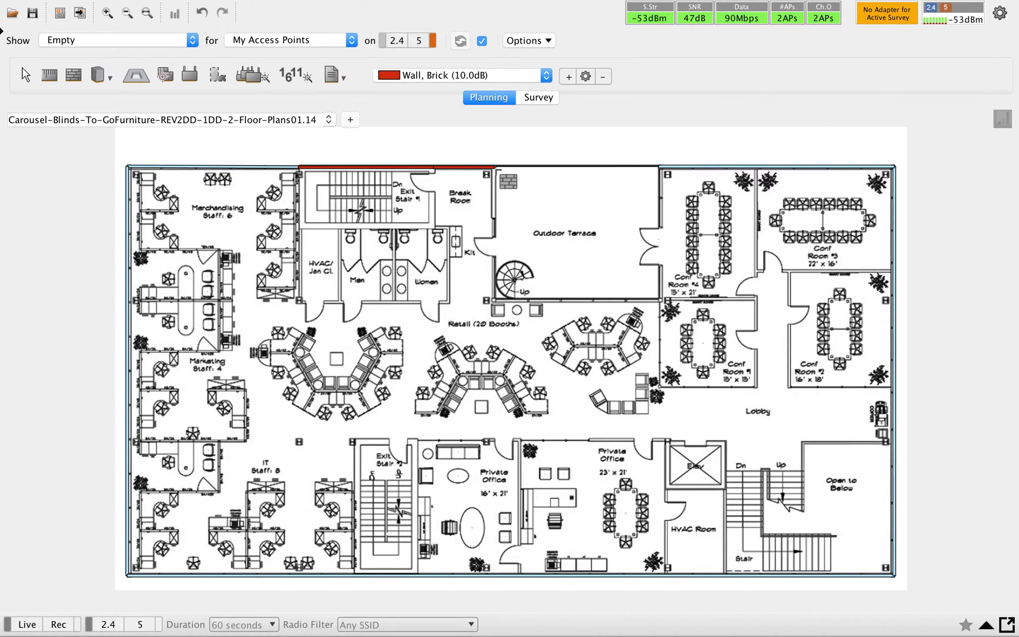
{"action": "left_click", "coordinate": [495, 168]}
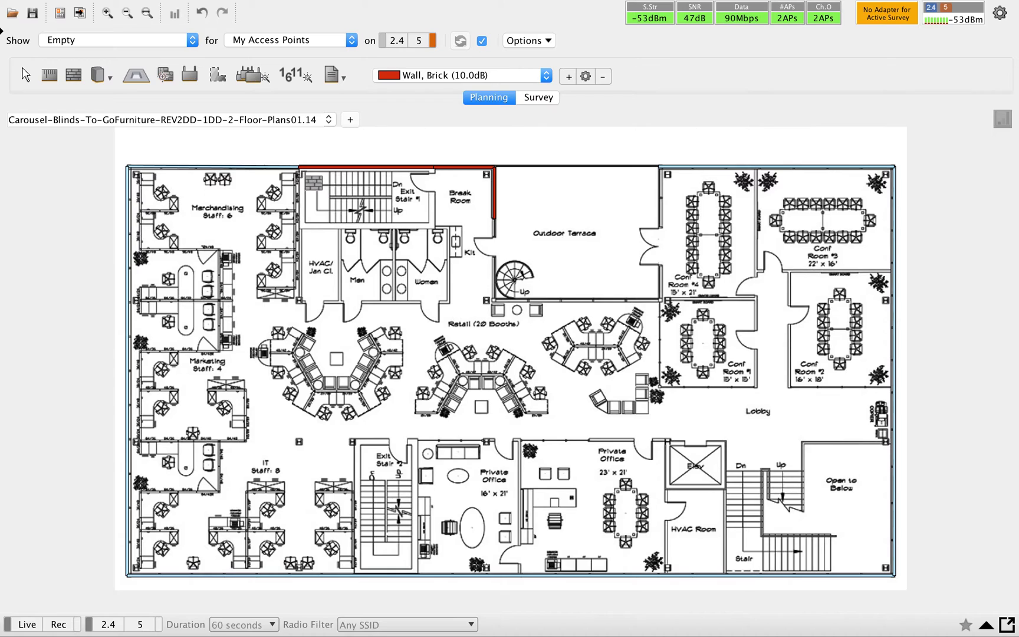
{"action": "left_click", "coordinate": [300, 168]}
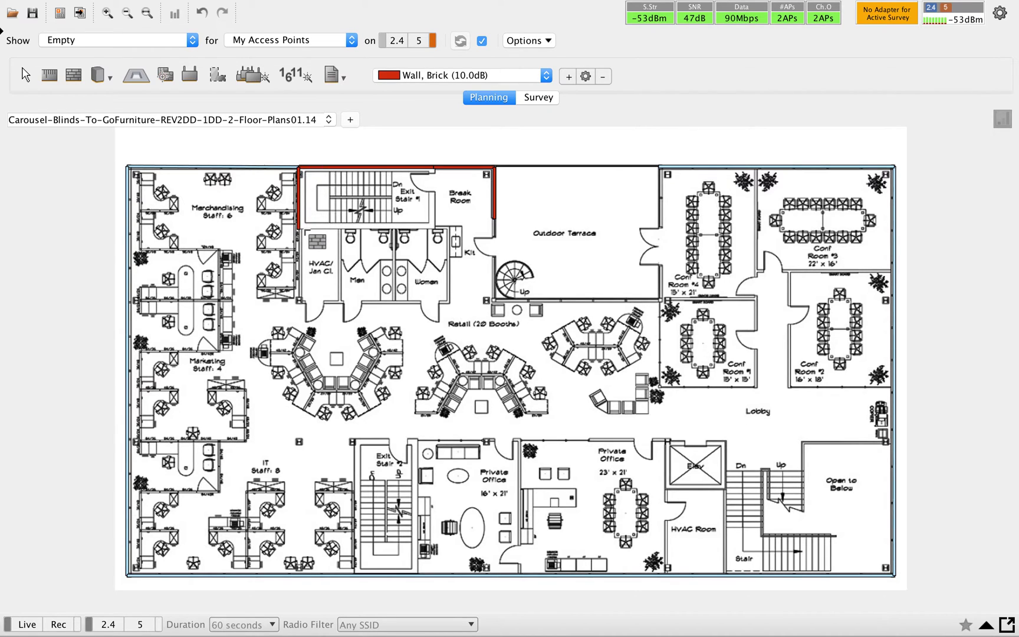
{"action": "left_click", "coordinate": [304, 229]}
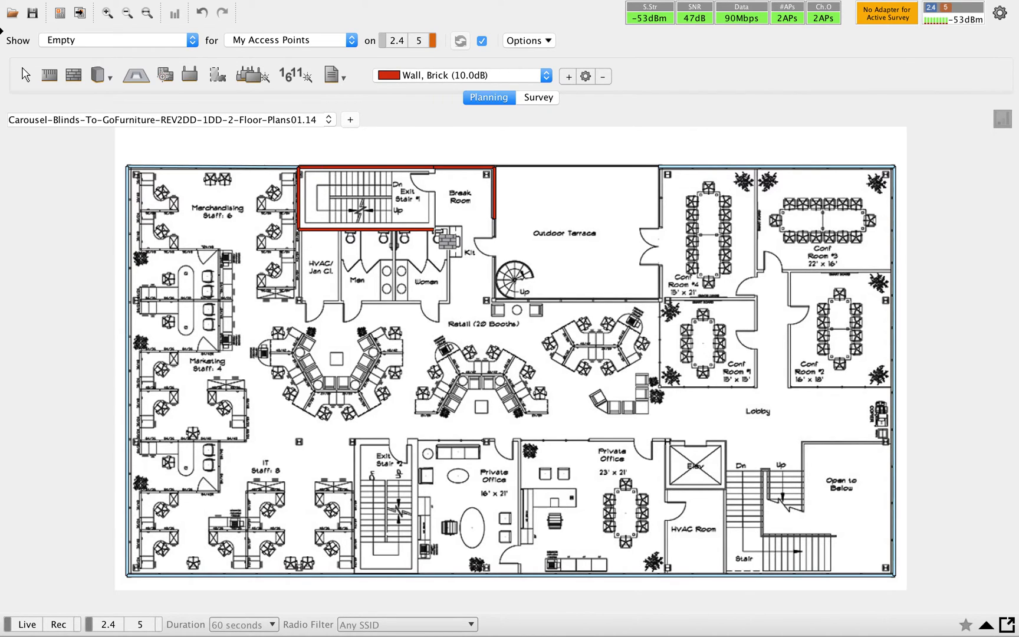
{"action": "left_click", "coordinate": [434, 230]}
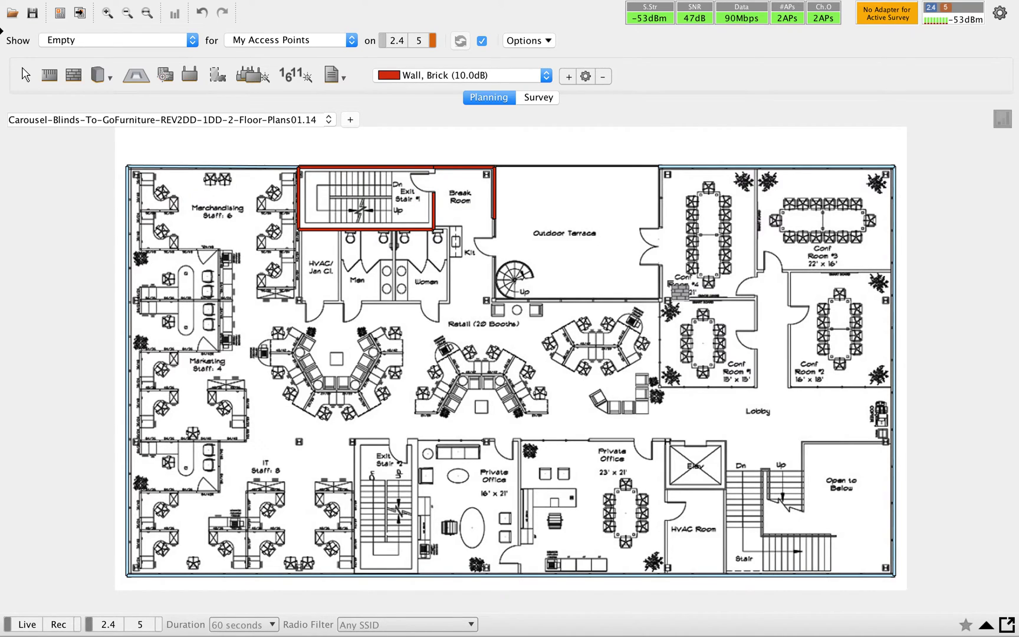
- Draw brick walls along the top and both sides of Exit Stair 2
{"action": "left_click", "coordinate": [390, 443]}
{"action": "left_click", "coordinate": [357, 442]}
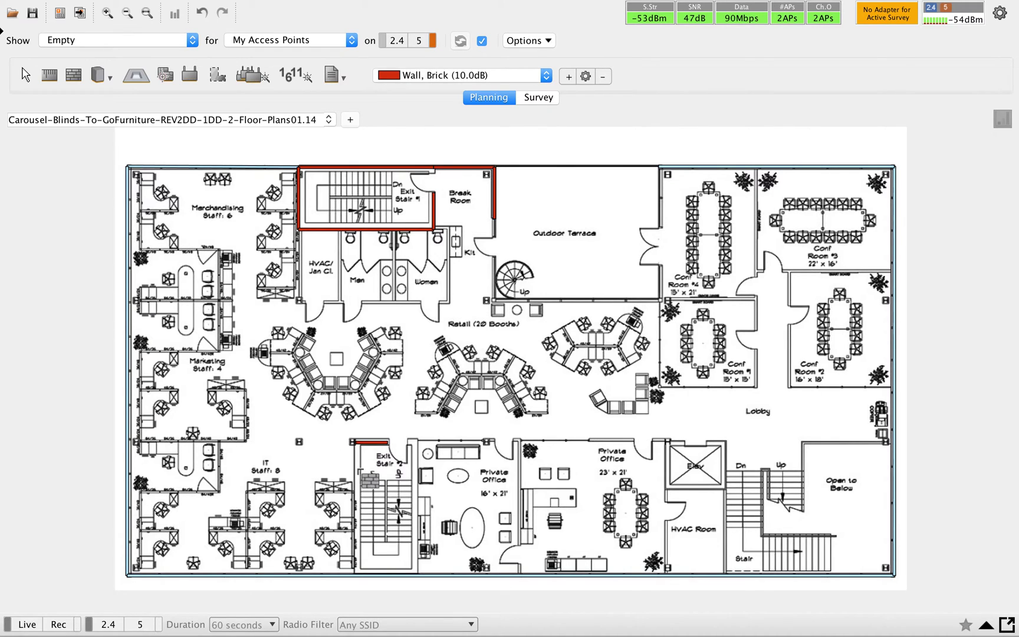
{"action": "left_click", "coordinate": [371, 588]}
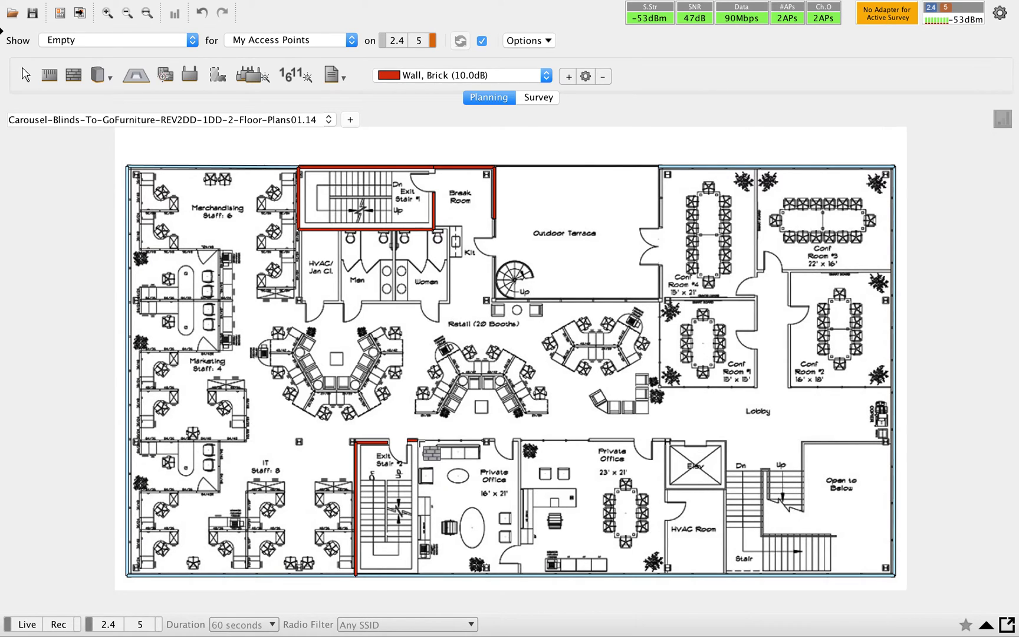
{"action": "left_click", "coordinate": [408, 440]}
{"action": "left_click", "coordinate": [418, 440]}
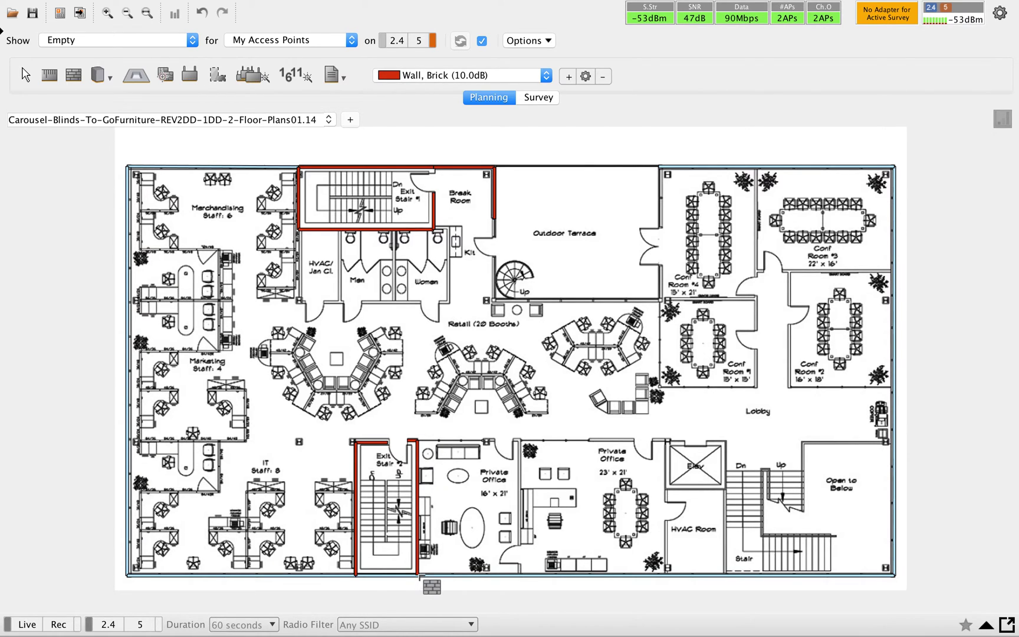
{"action": "double_click", "coordinate": [417, 573]}
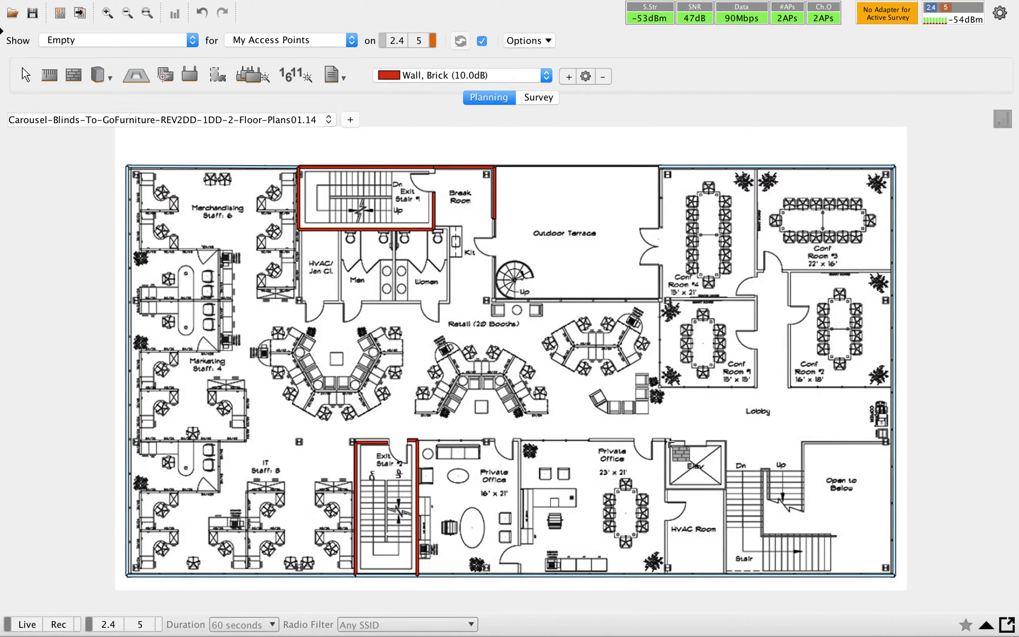
- Enclose the elevator shaft with brick walls on its left, bottom and right sides
{"action": "left_click", "coordinate": [666, 441]}
{"action": "left_click", "coordinate": [666, 490]}
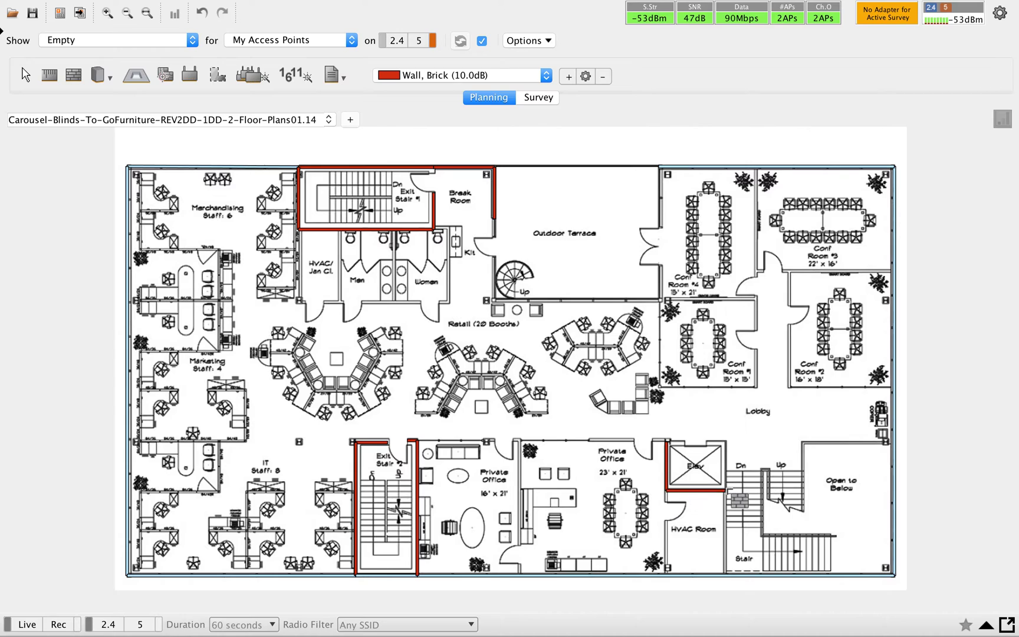
{"action": "left_click", "coordinate": [725, 490]}
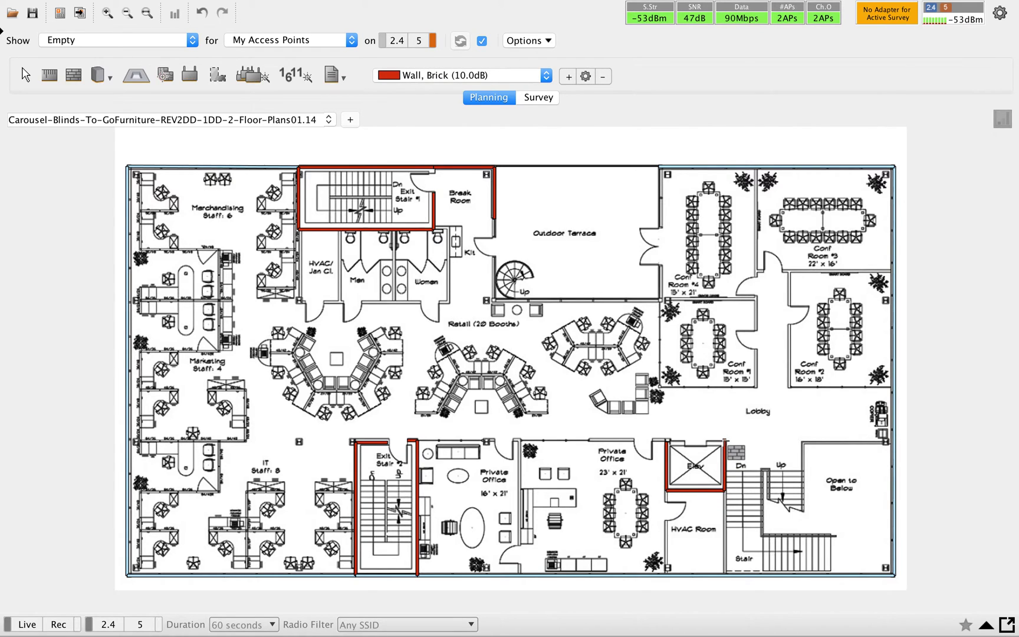
{"action": "left_click", "coordinate": [725, 442]}
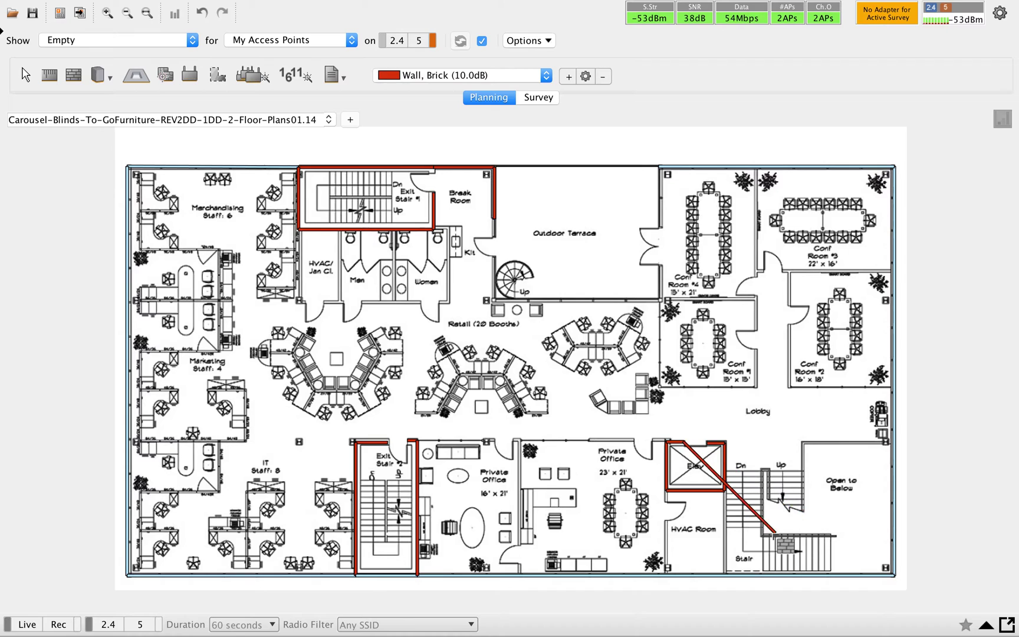
{"action": "key", "text": "Escape"}
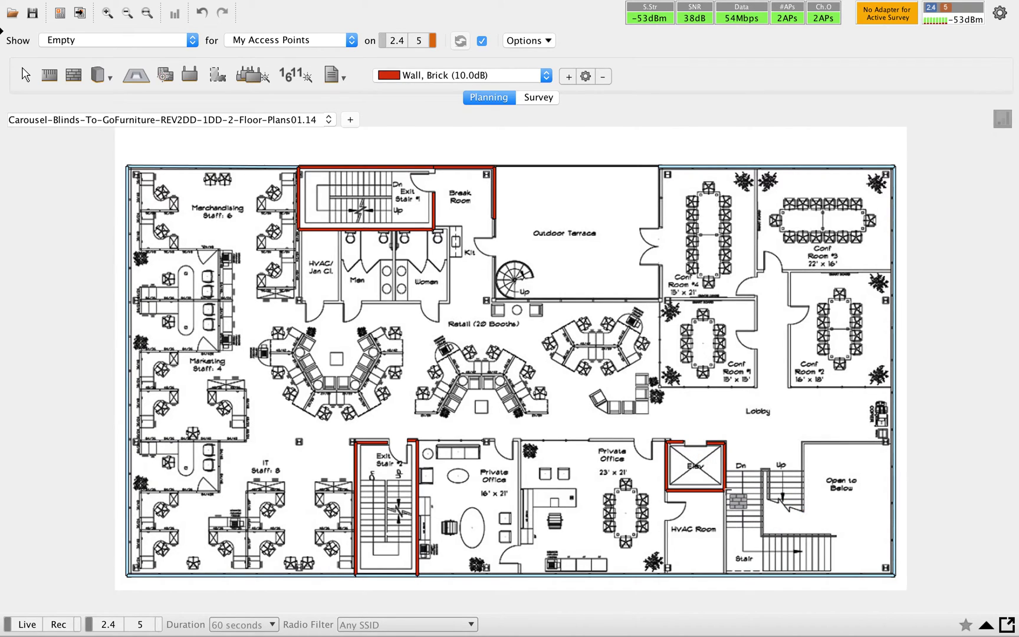
- Add brick walls from the elevator corner to the bottom edge, along the stairs, and to the right outer wall
{"action": "left_click", "coordinate": [725, 492]}
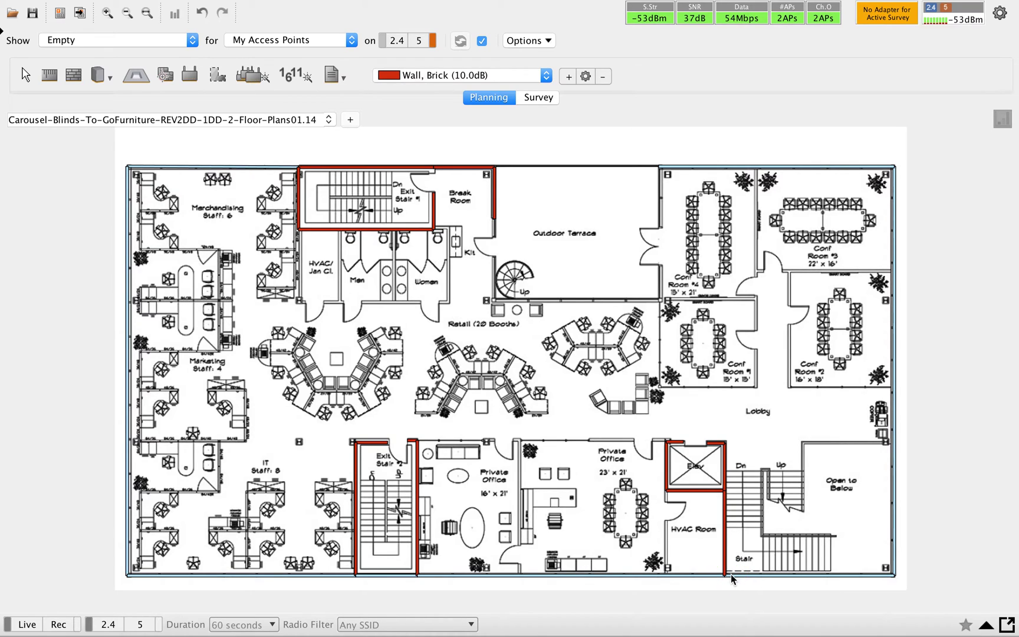
{"action": "double_click", "coordinate": [731, 574]}
{"action": "left_click", "coordinate": [837, 536]}
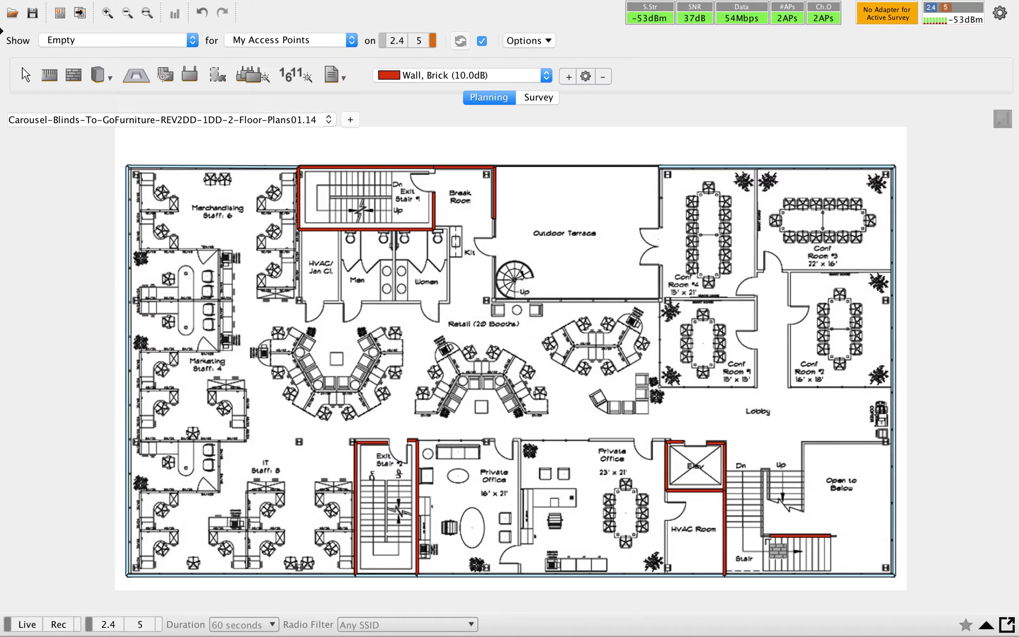
{"action": "left_click", "coordinate": [762, 536]}
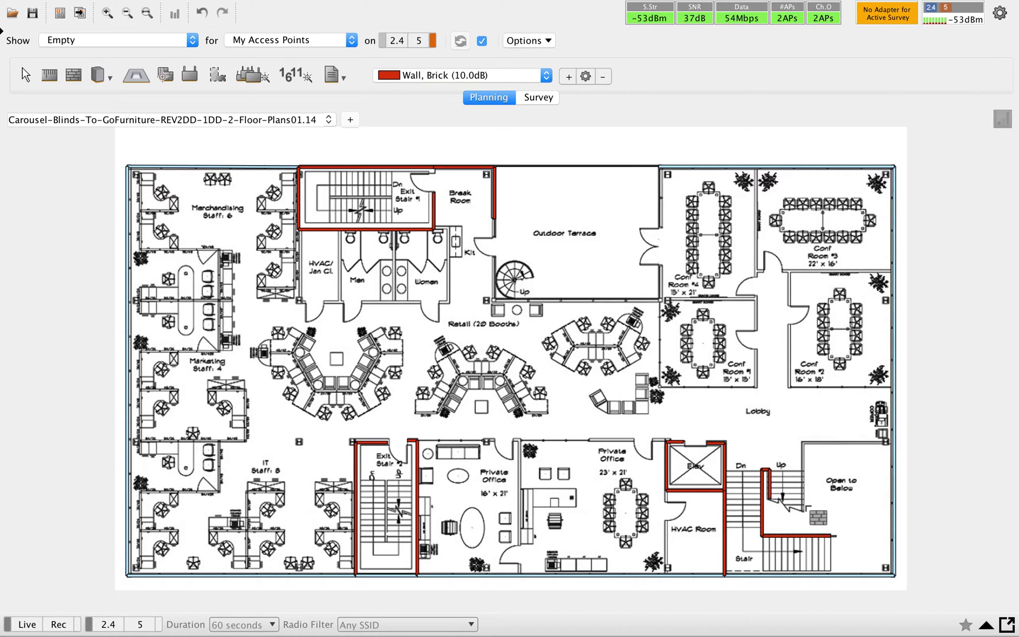
{"action": "left_click", "coordinate": [803, 511]}
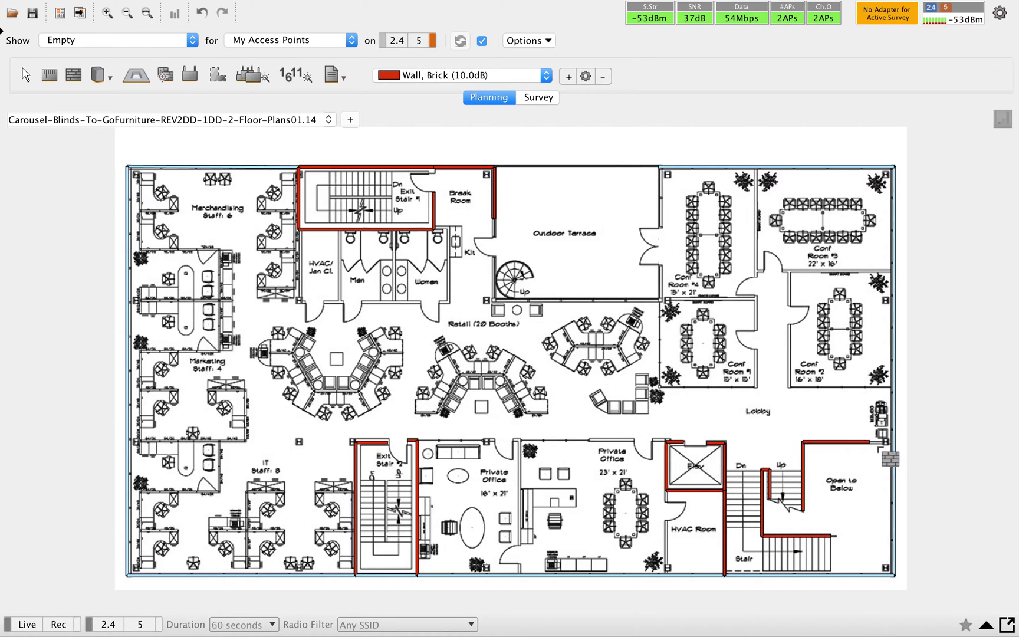
{"action": "left_click", "coordinate": [895, 442]}
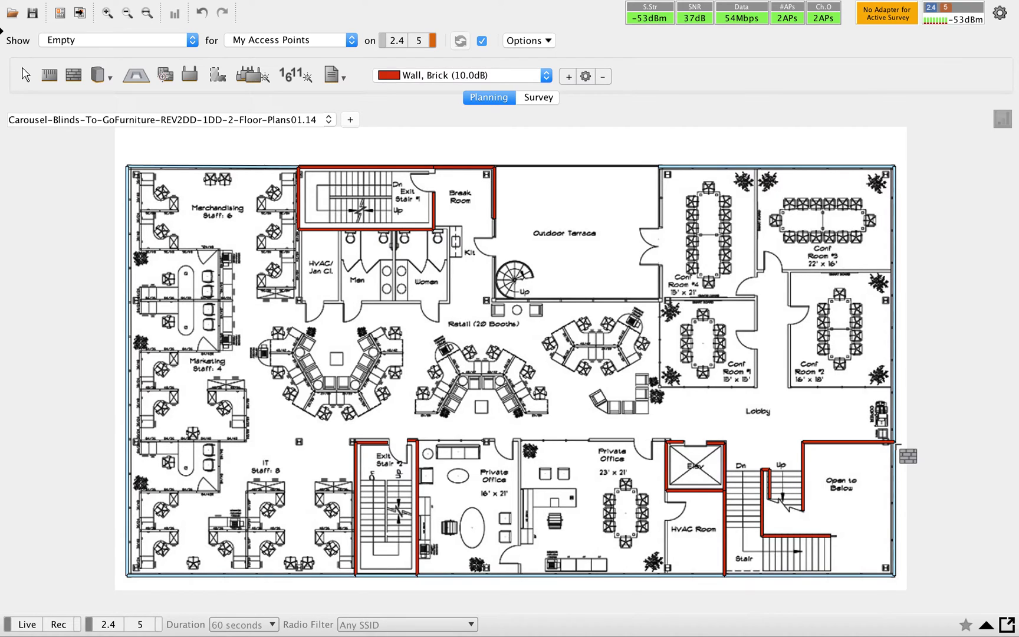
{"action": "left_click", "coordinate": [547, 80]}
- Choose Window, Thick (3.0dB) and trace Conf Room 1's left and bottom walls
{"action": "left_click", "coordinate": [485, 186]}
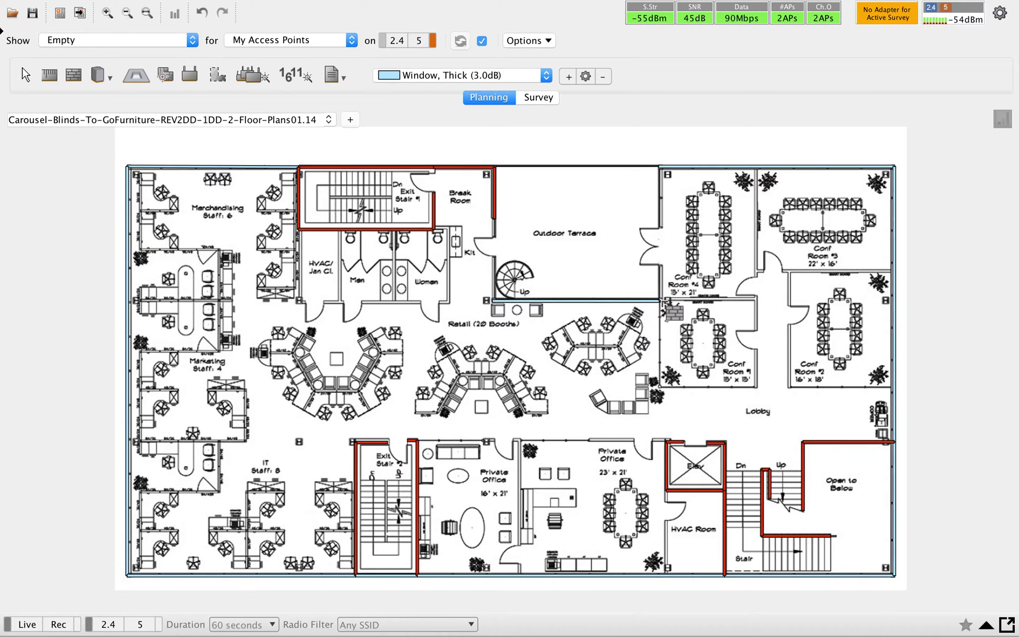
{"action": "left_click", "coordinate": [659, 299]}
{"action": "left_click", "coordinate": [660, 388]}
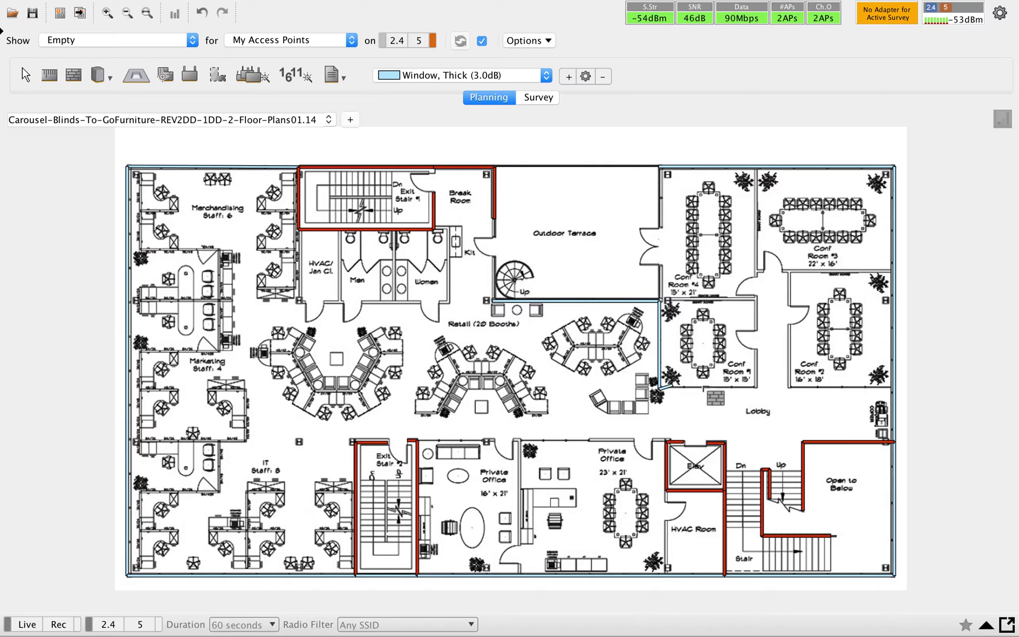
{"action": "left_click", "coordinate": [758, 387]}
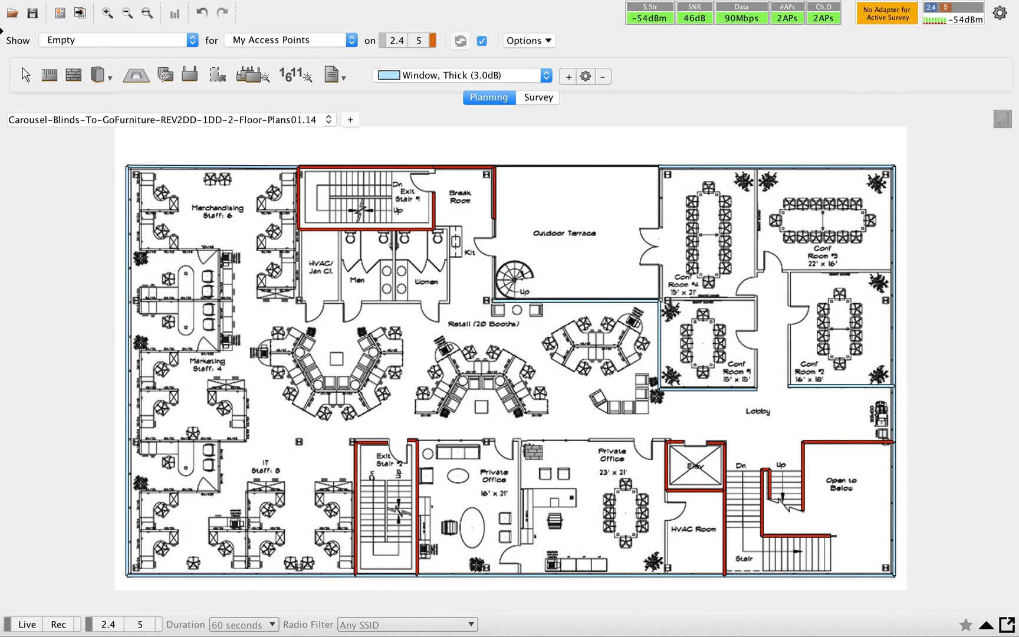
- Add a thick window wall along the Private Office's top edge beside Exit Stair 2
{"action": "left_click", "coordinate": [522, 439]}
{"action": "left_click", "coordinate": [591, 440]}
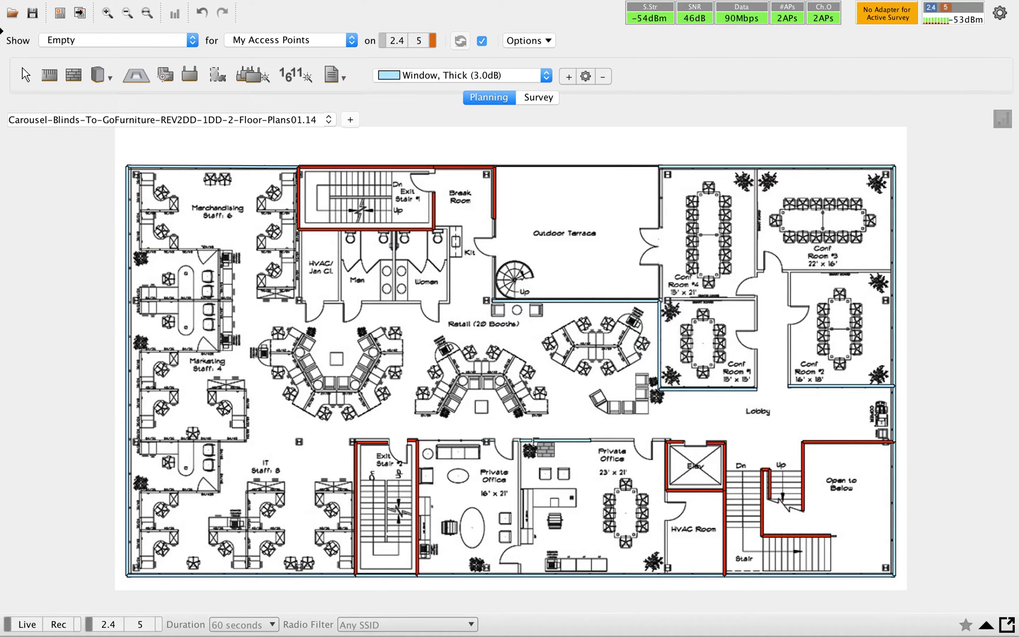
{"action": "key", "text": "Escape"}
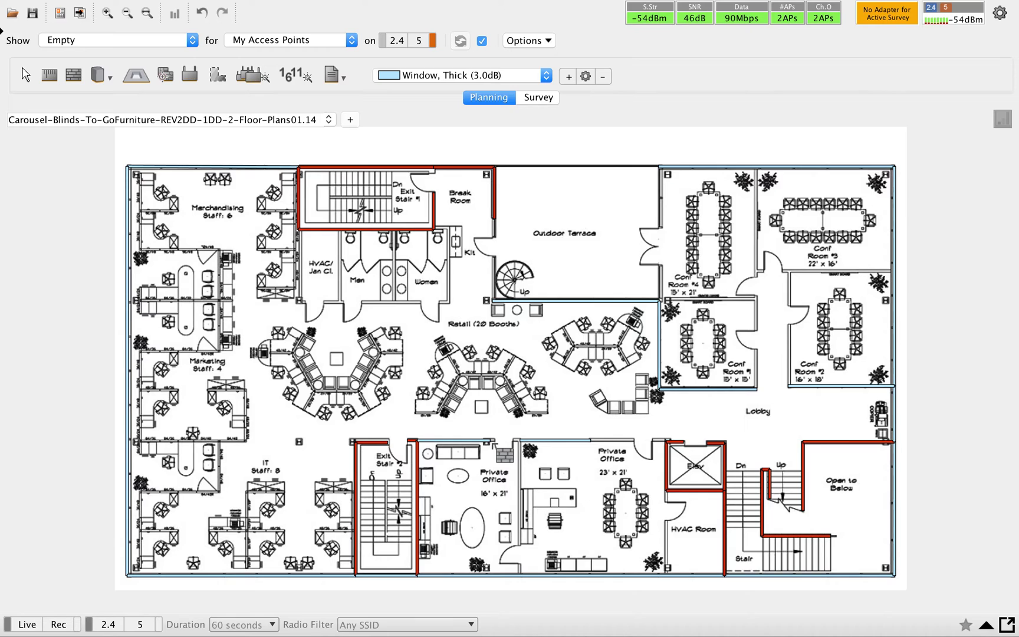
{"action": "left_click", "coordinate": [546, 75]}
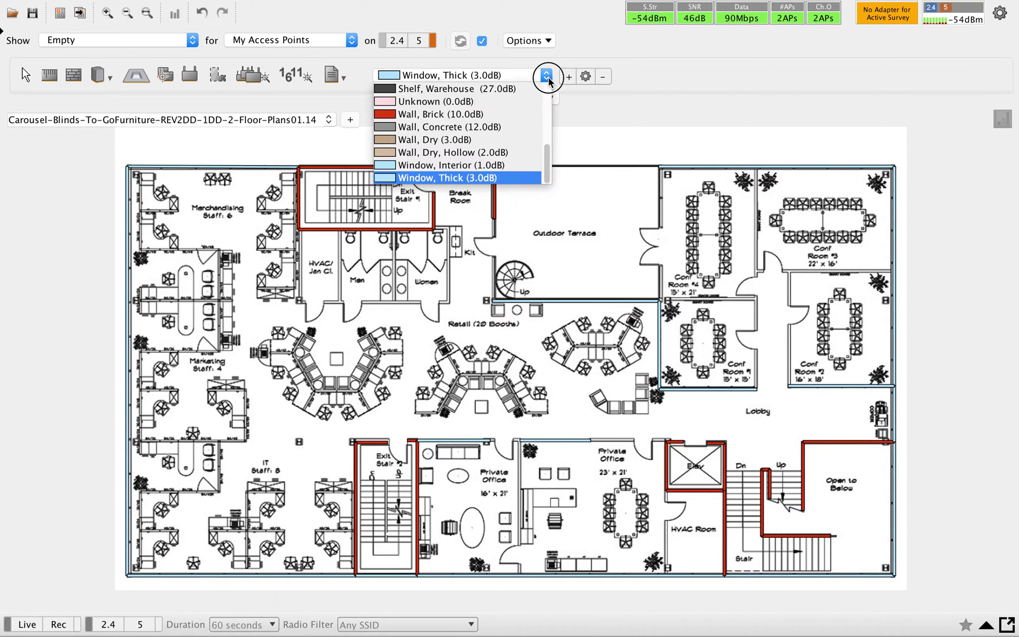
- Draw Wall, Dry (3.0dB) partitions at the restrooms, down HVAC/Jan Cl.'s left side, and up the Merchandising divider
{"action": "left_click", "coordinate": [485, 141]}
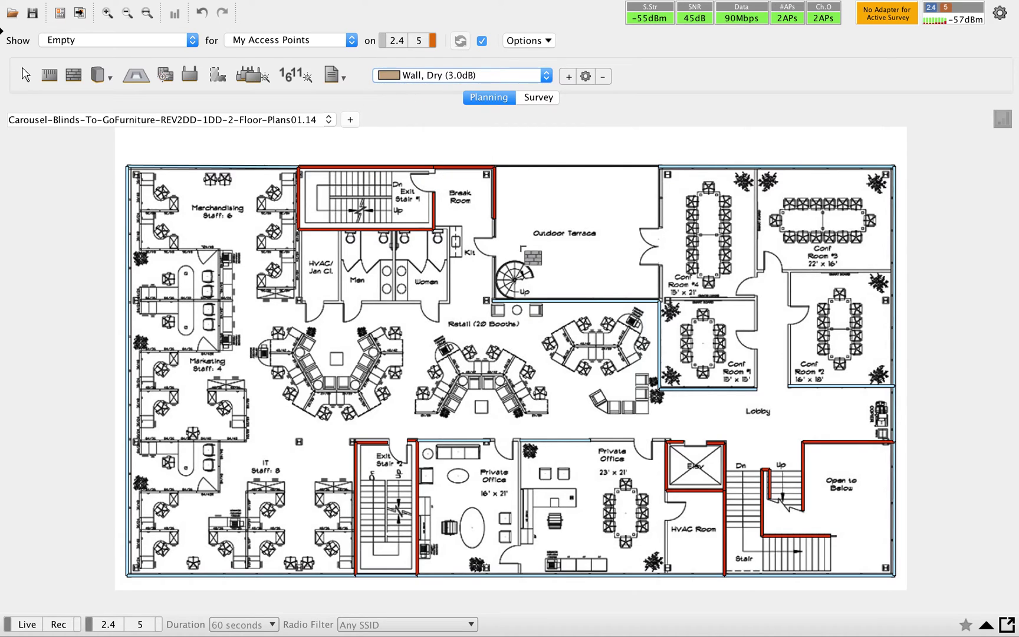
{"action": "left_click", "coordinate": [495, 218]}
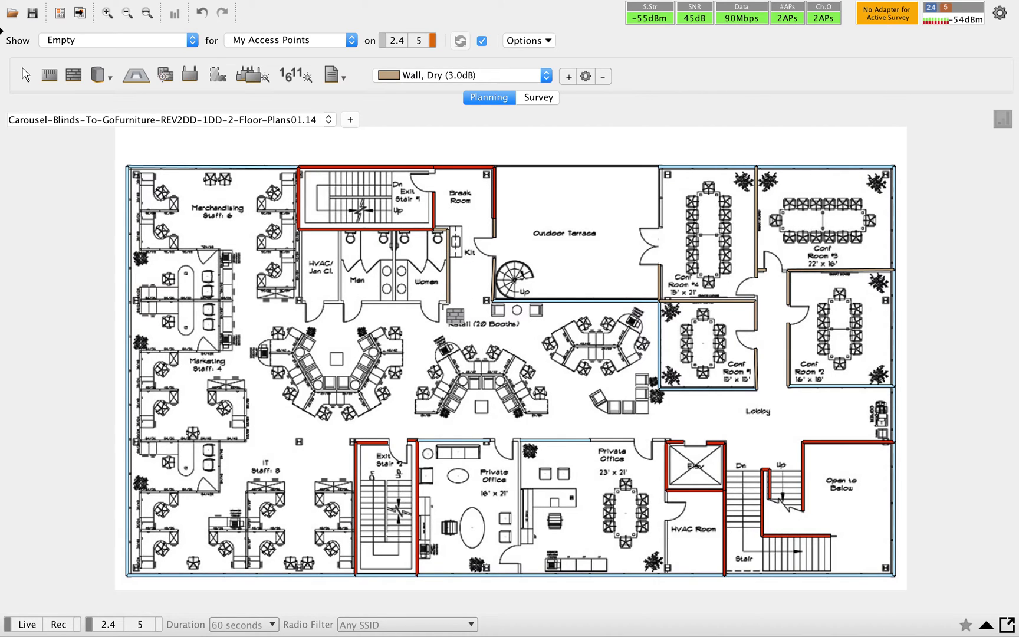
{"action": "left_click", "coordinate": [446, 306]}
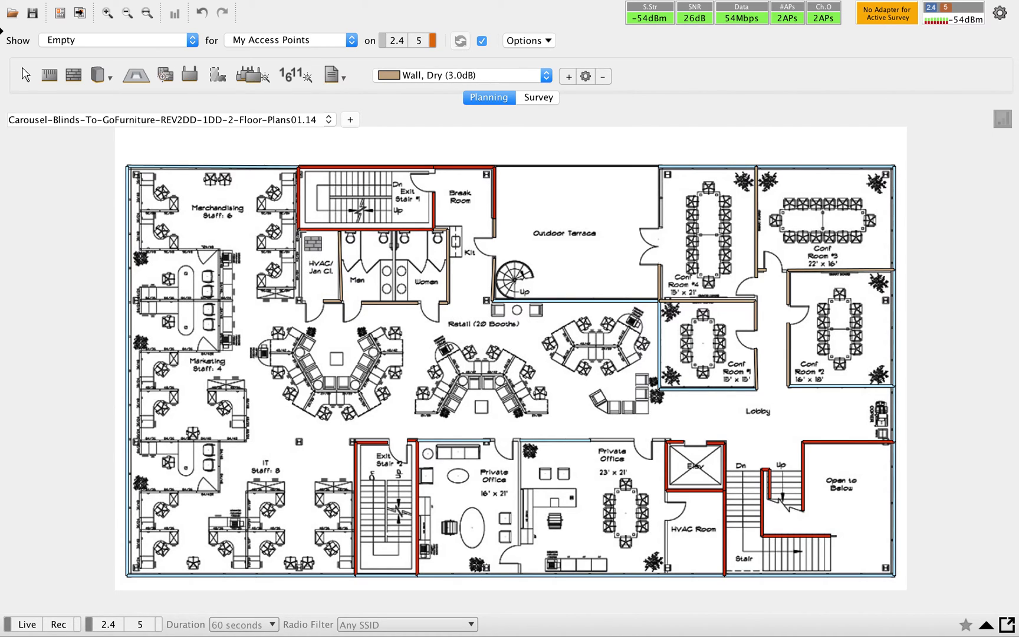
{"action": "left_click_drag", "start_coordinate": [300, 233], "coordinate": [333, 302]}
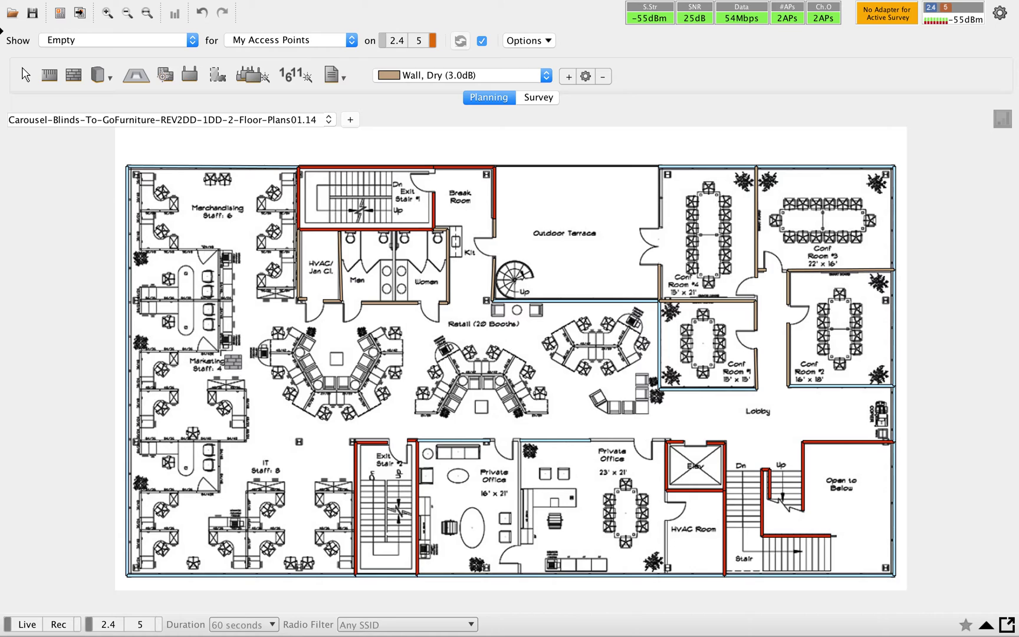
{"action": "left_click_drag", "start_coordinate": [220, 348], "coordinate": [220, 250]}
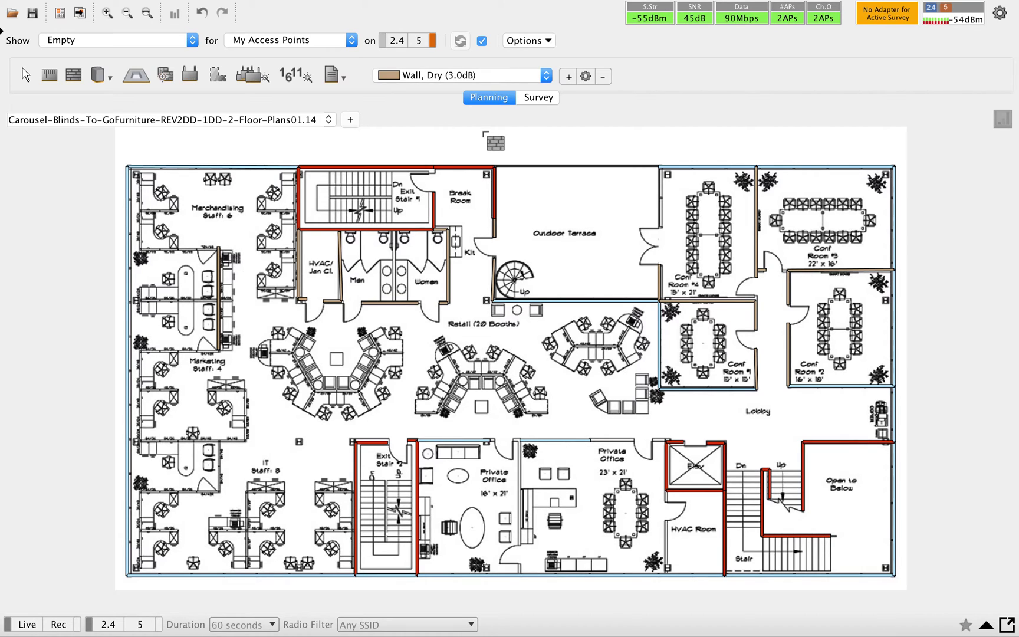
- Switch to Window, Thick (3.0dB) and draw four glass partitions around the Merchandising, Marketing and IT areas
{"action": "left_click", "coordinate": [538, 75]}
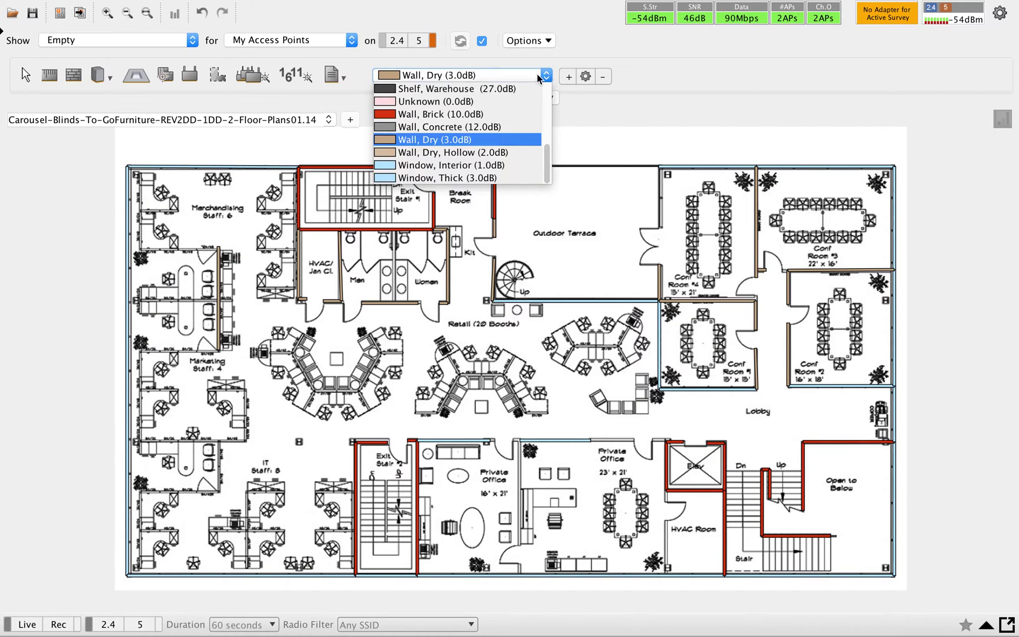
{"action": "left_click", "coordinate": [449, 178]}
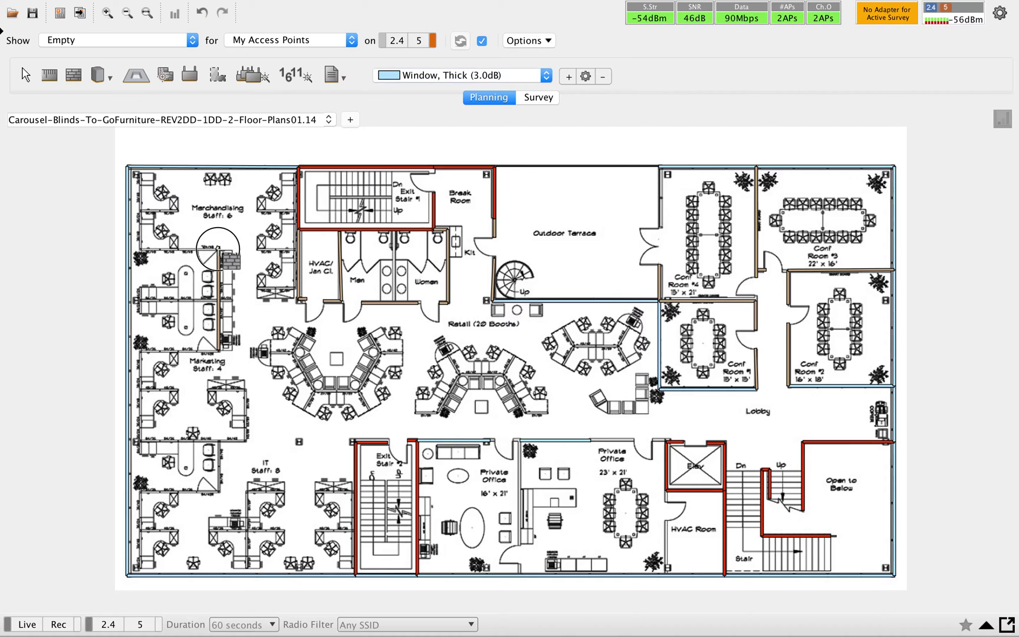
{"action": "mouse_move", "coordinate": [219, 247]}
{"action": "left_mouse_down"}
{"action": "mouse_move", "coordinate": [143, 247]}
{"action": "mouse_move", "coordinate": [152, 174]}
{"action": "left_mouse_up"}
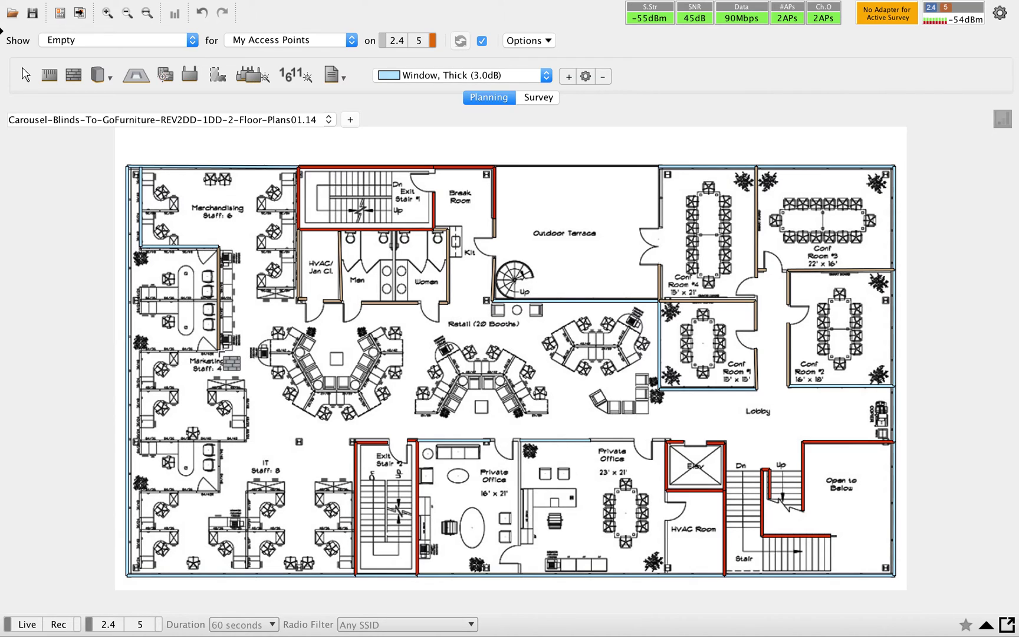
{"action": "mouse_move", "coordinate": [219, 349]}
{"action": "left_mouse_down"}
{"action": "mouse_move", "coordinate": [141, 350]}
{"action": "mouse_move", "coordinate": [150, 459]}
{"action": "mouse_move", "coordinate": [237, 456]}
{"action": "left_mouse_up"}
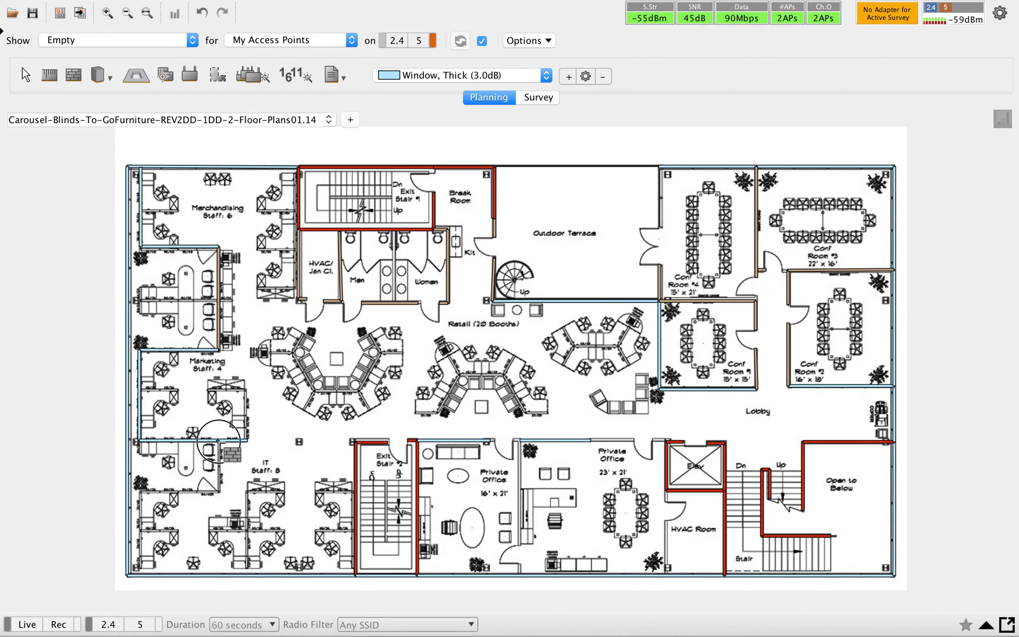
{"action": "left_click_drag", "start_coordinate": [219, 443], "coordinate": [231, 506]}
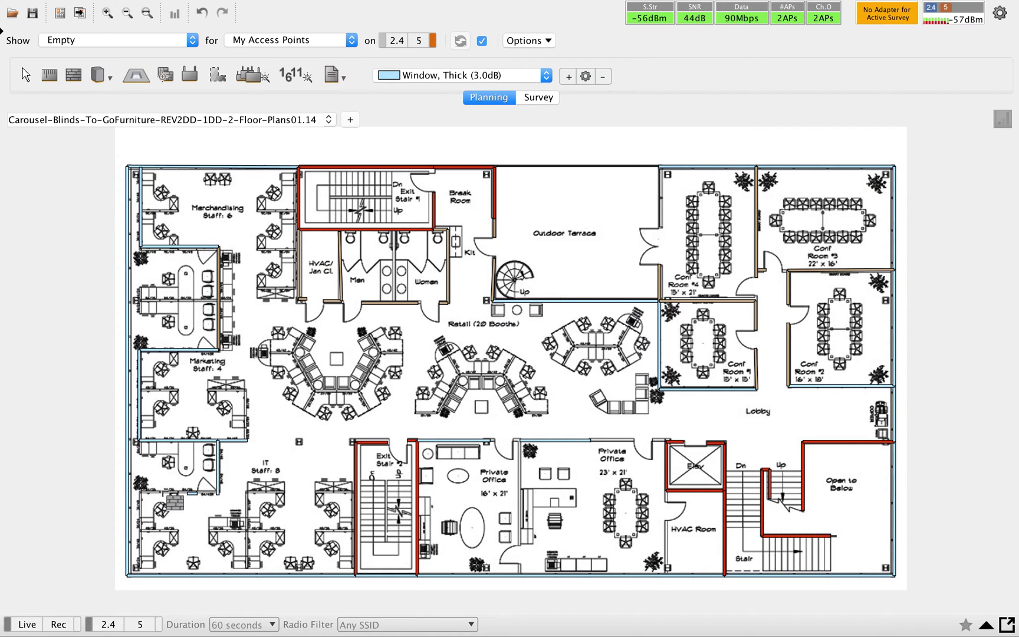
{"action": "left_click_drag", "start_coordinate": [175, 502], "coordinate": [154, 580]}
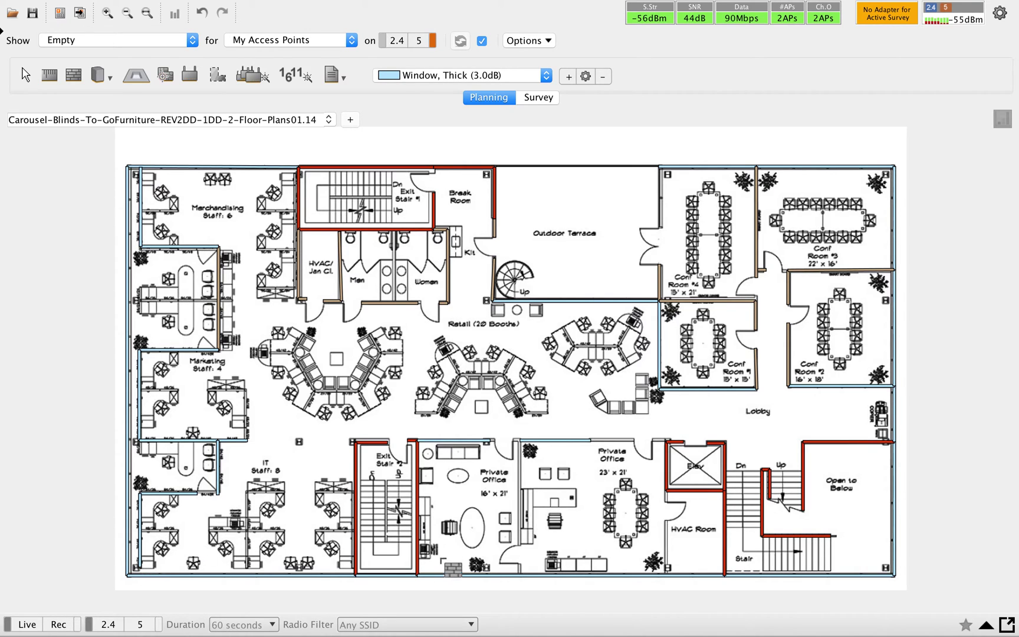
- Switch to Wall, Dry (3.0dB) and trace walls between the two private offices and in the HVAC Room
{"action": "left_click", "coordinate": [546, 82]}
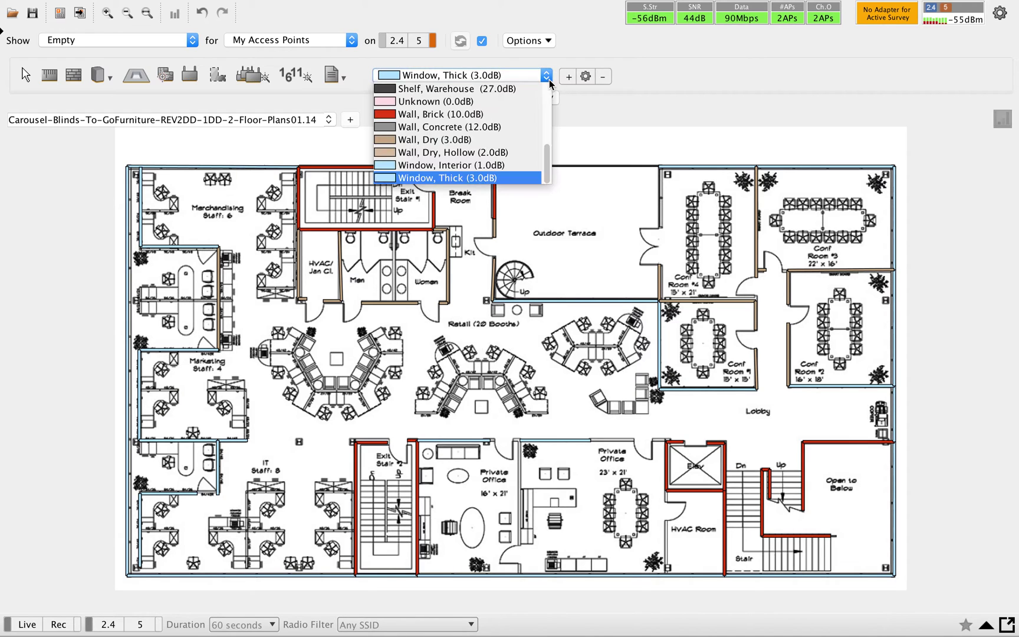
{"action": "left_click", "coordinate": [493, 141]}
{"action": "left_click_drag", "start_coordinate": [520, 445], "coordinate": [520, 541]}
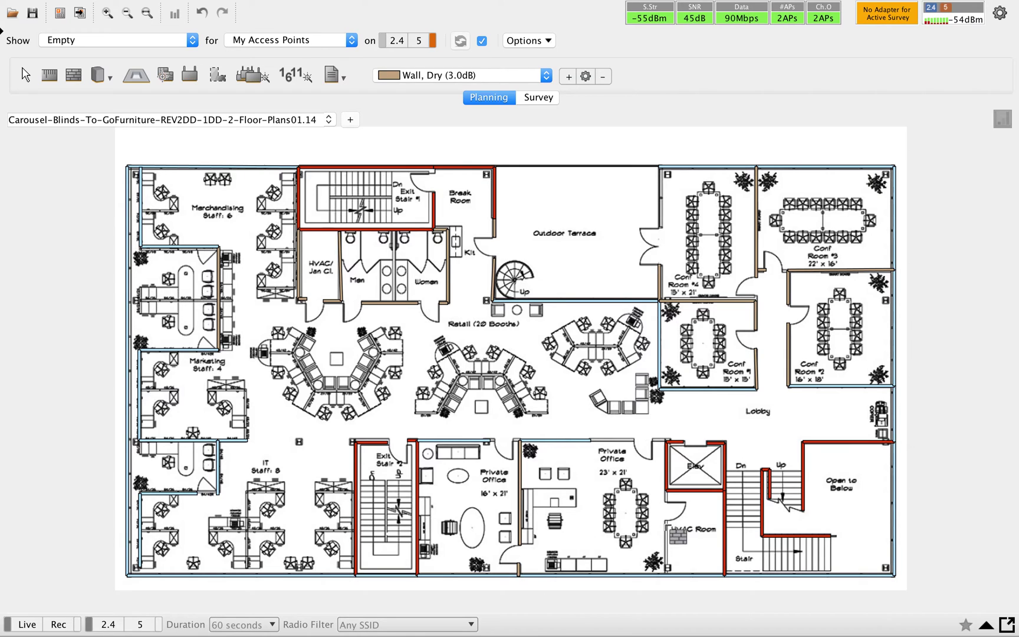
{"action": "left_click_drag", "start_coordinate": [664, 518], "coordinate": [668, 580]}
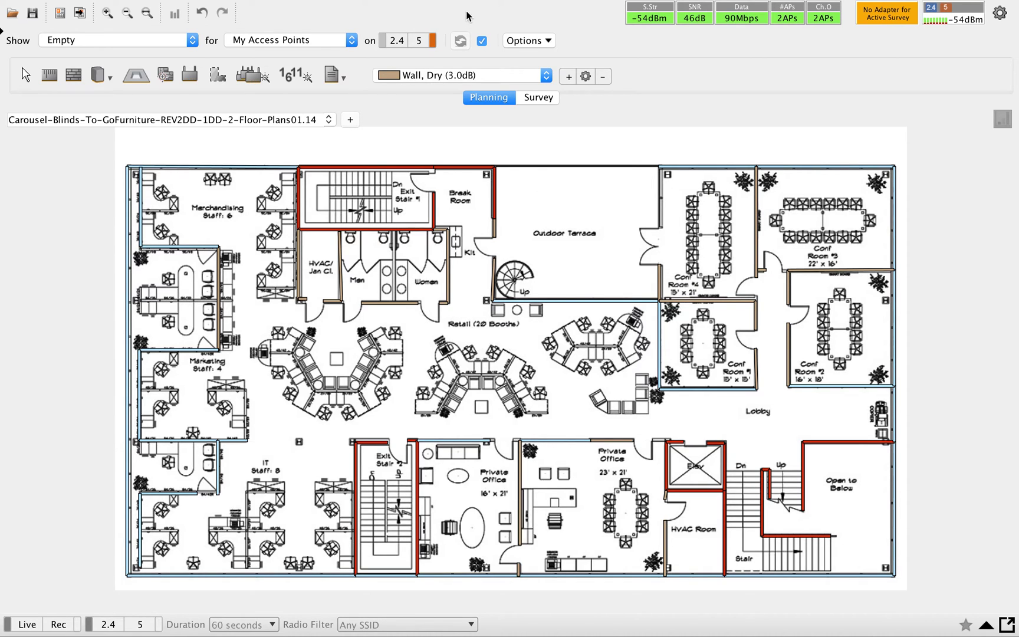
- Trace Conf Room #4's left wall as Window, Thick
{"action": "left_click", "coordinate": [548, 81]}
{"action": "left_click", "coordinate": [462, 175]}
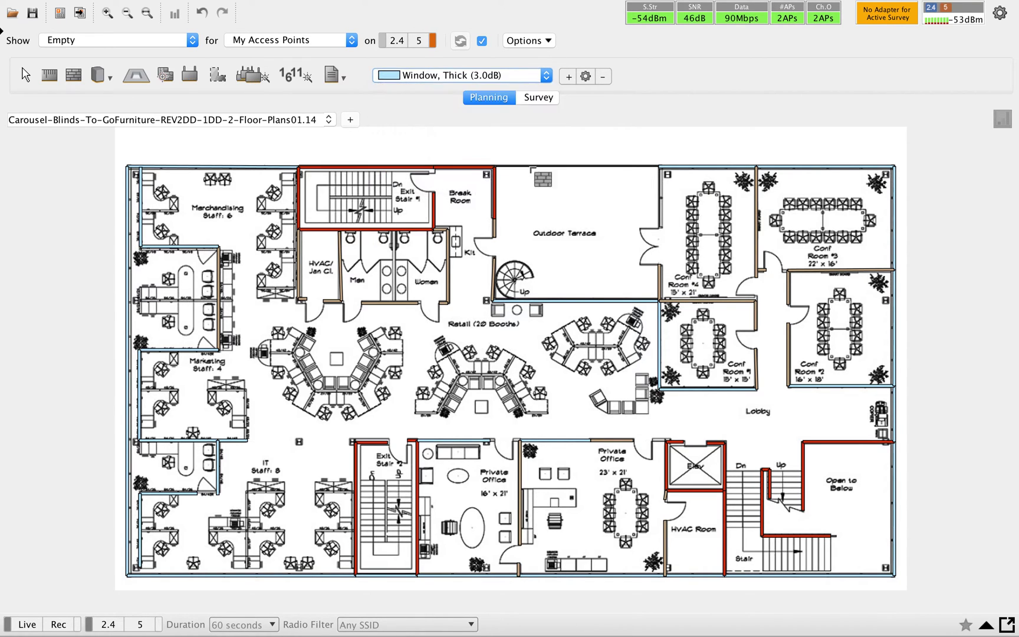
{"action": "left_click", "coordinate": [660, 170]}
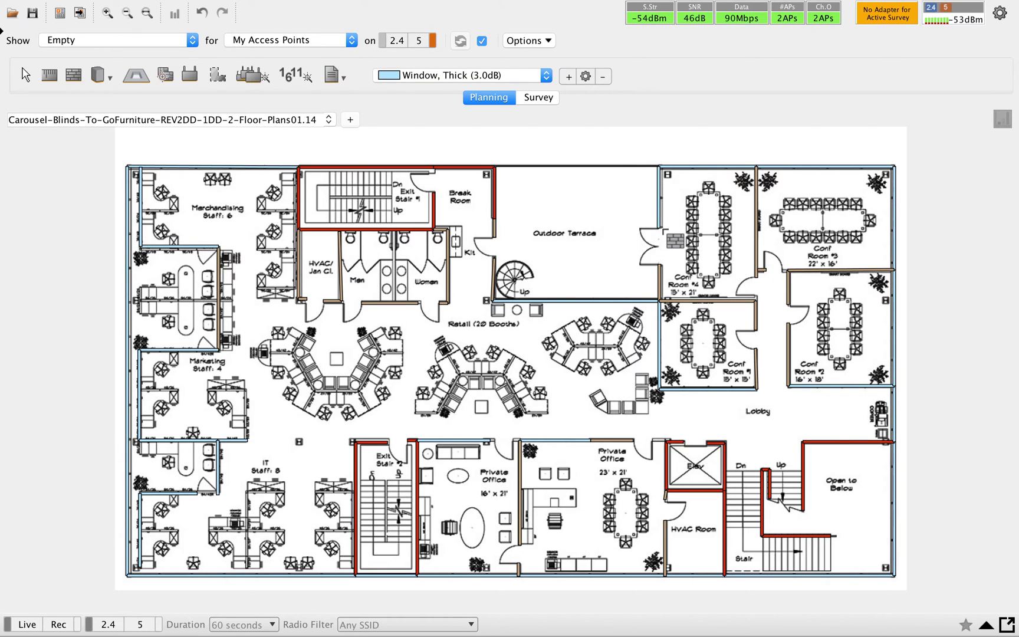
- Draw a Wall, Brick (10.0dB) wall along the Outdoor Terrace's top edge
{"action": "left_click", "coordinate": [547, 75]}
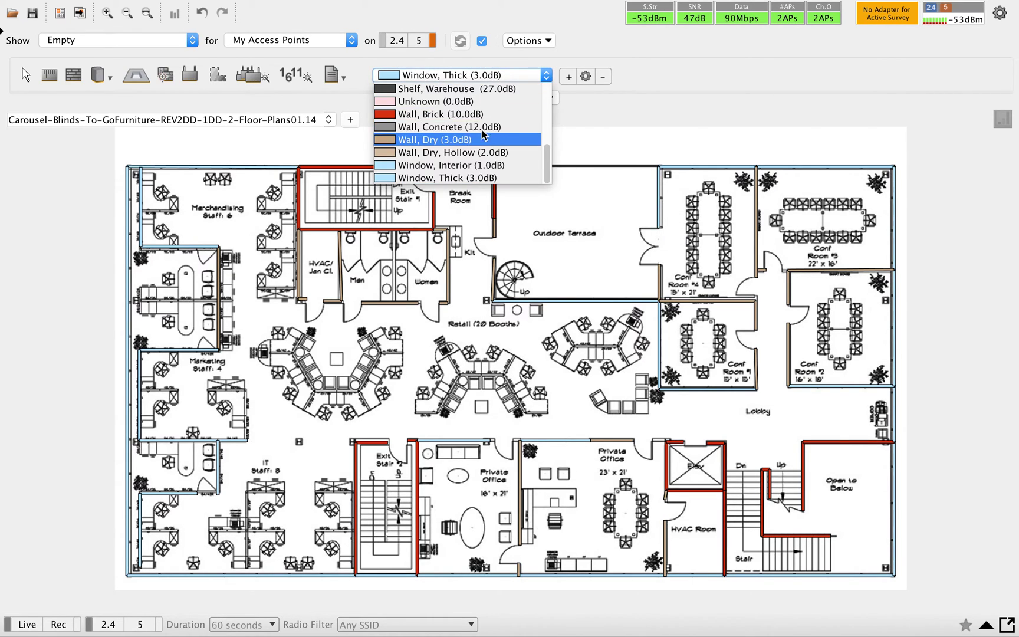
{"action": "left_click", "coordinate": [501, 114]}
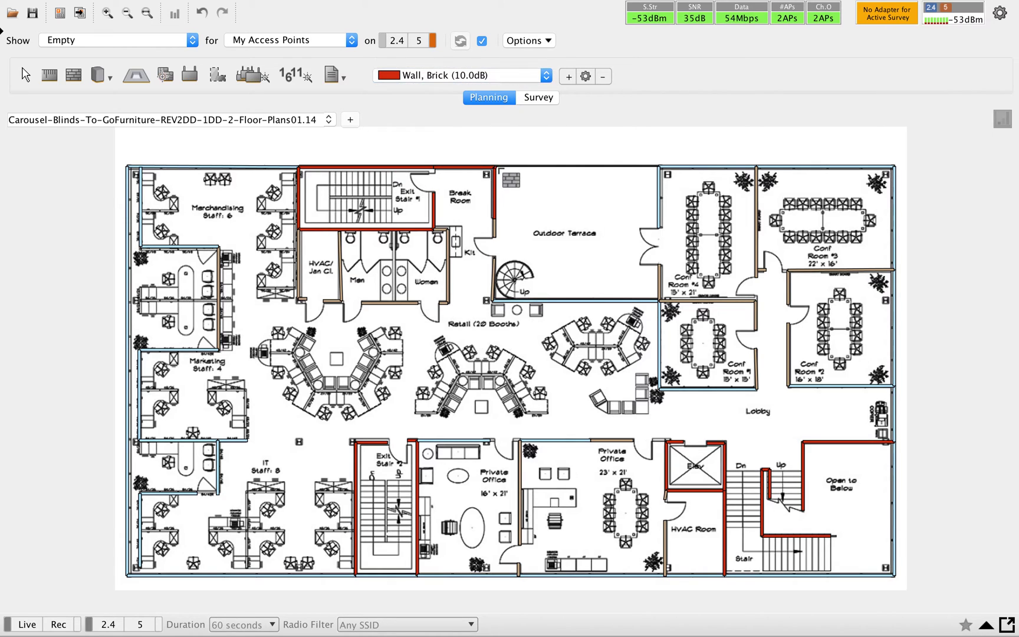
{"action": "left_click", "coordinate": [499, 169]}
{"action": "left_click", "coordinate": [661, 169]}
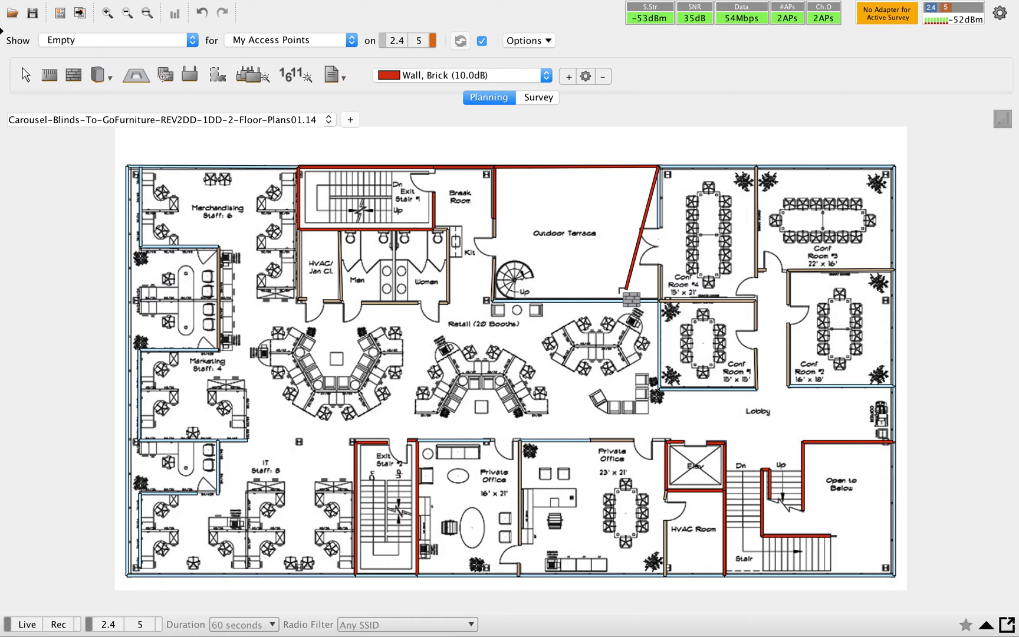
{"action": "key", "text": "Escape"}
- Select Door, Interior Office (4.0dB) and place doors at the HVAC closet and on Conf Room #2's left wall
{"action": "left_click", "coordinate": [541, 78]}
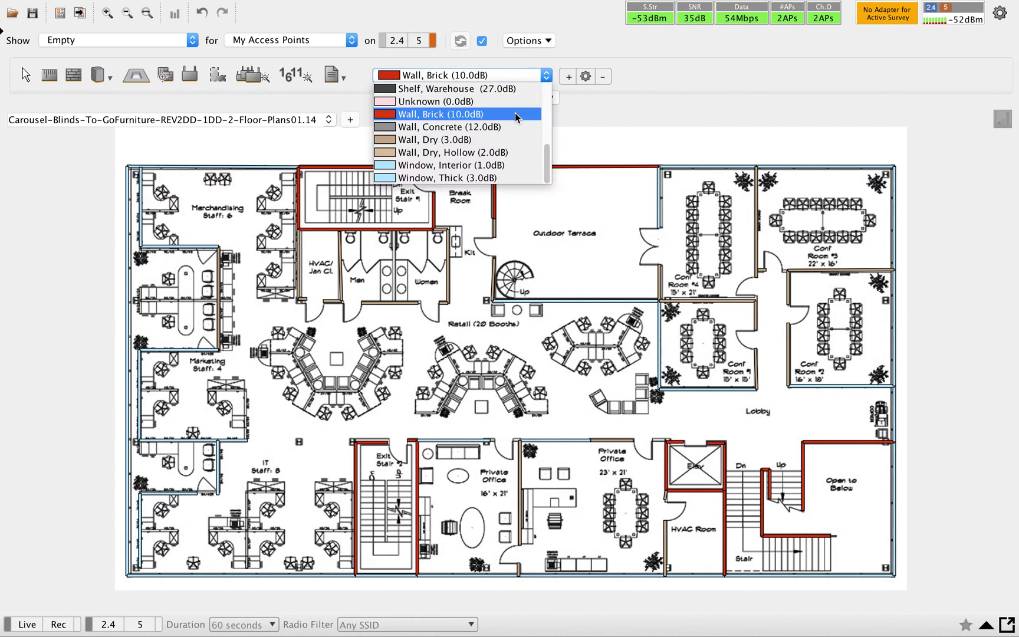
{"action": "scroll", "coordinate": [514, 117], "scroll_direction": "up", "scroll_amount": 5}
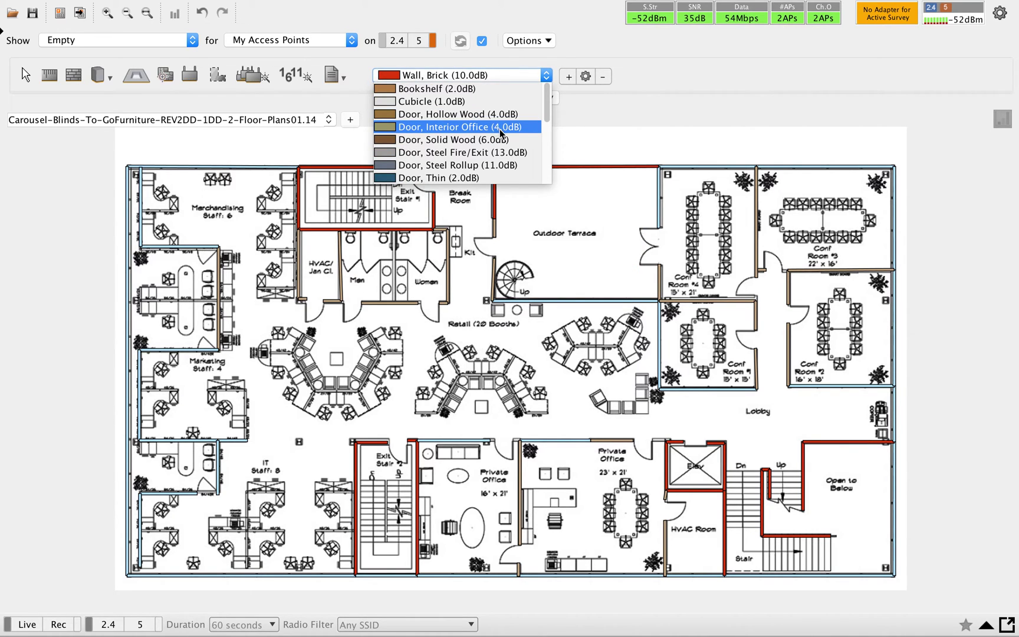
{"action": "left_click", "coordinate": [499, 128]}
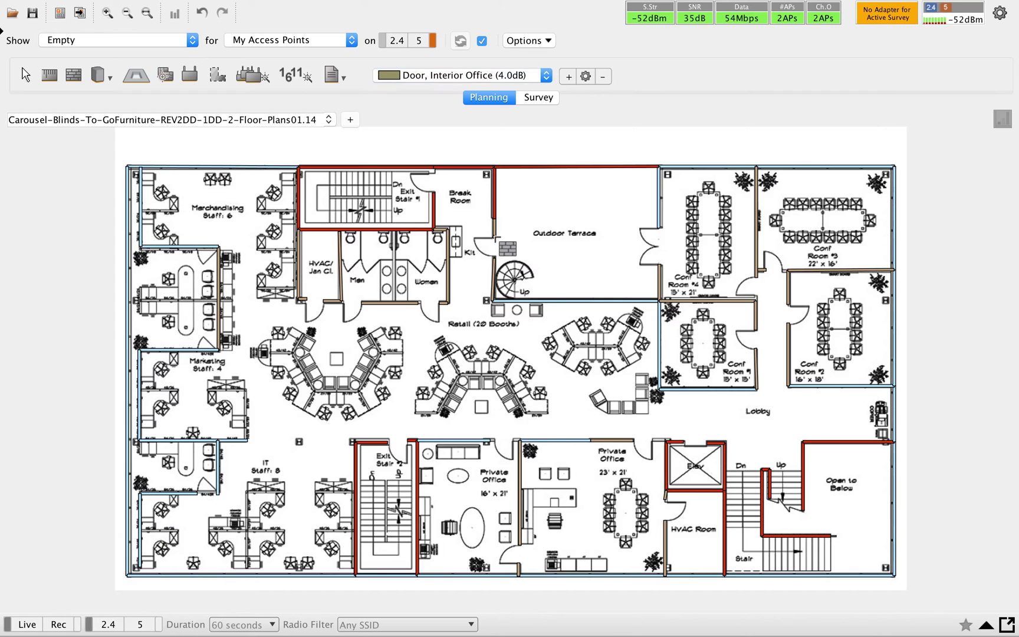
{"action": "left_click", "coordinate": [495, 258]}
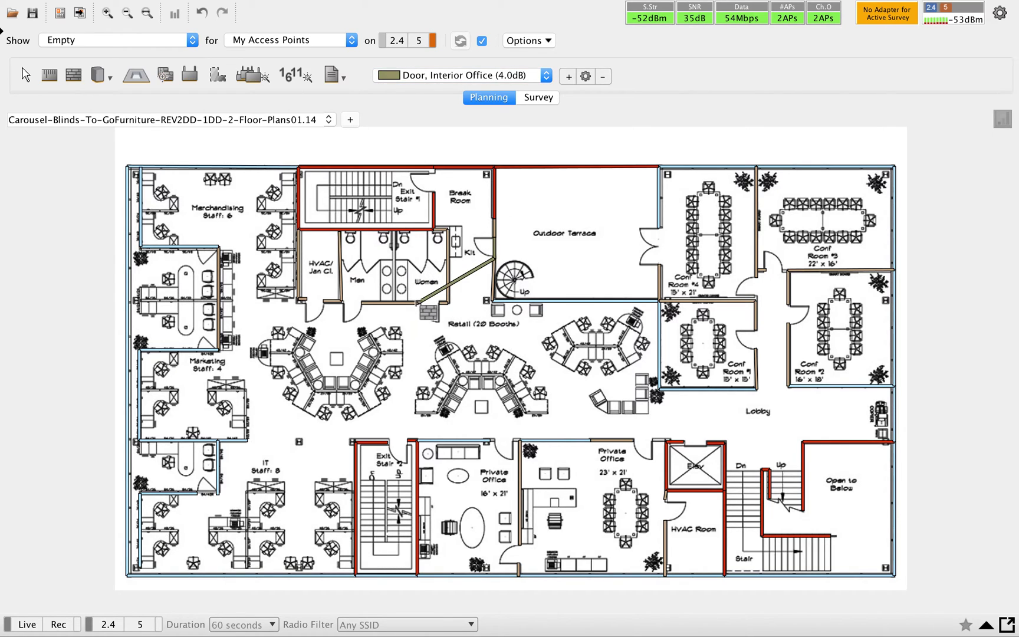
{"action": "key", "text": "Escape"}
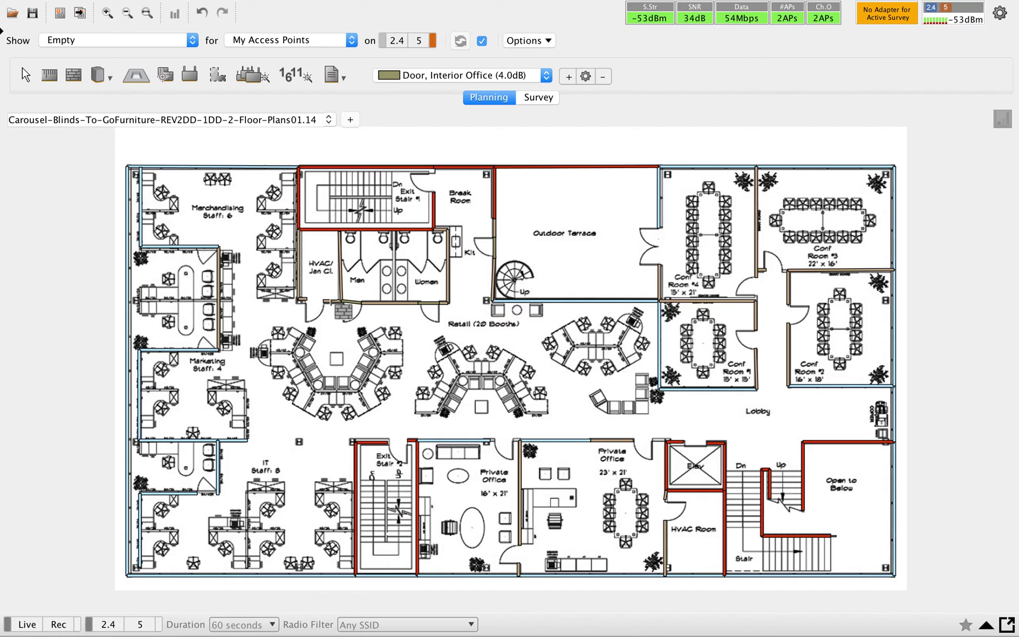
{"action": "left_click", "coordinate": [331, 305]}
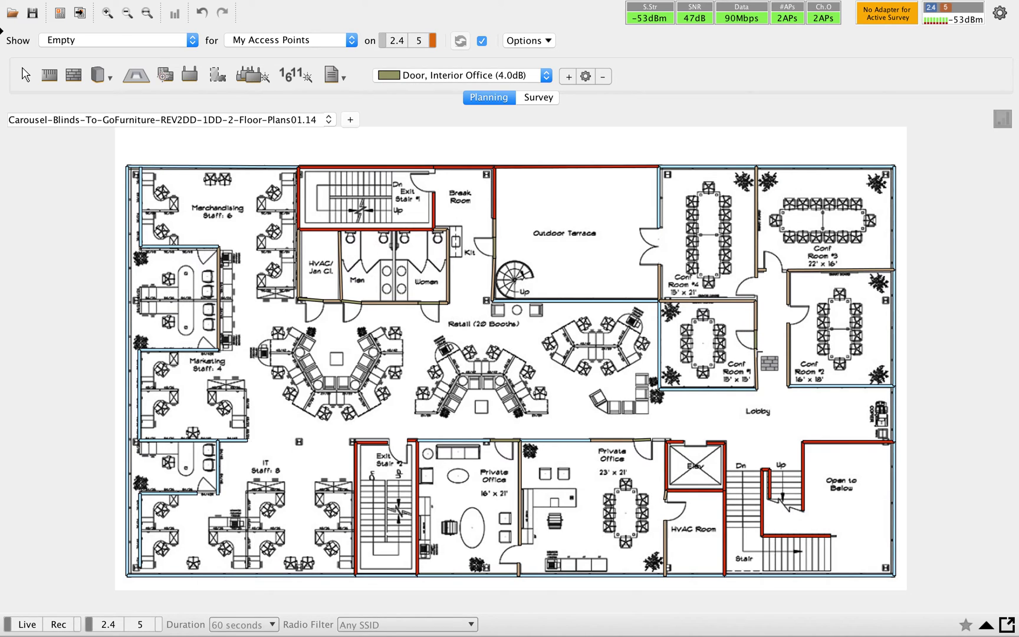
{"action": "left_click", "coordinate": [756, 349]}
{"action": "left_click", "coordinate": [802, 318]}
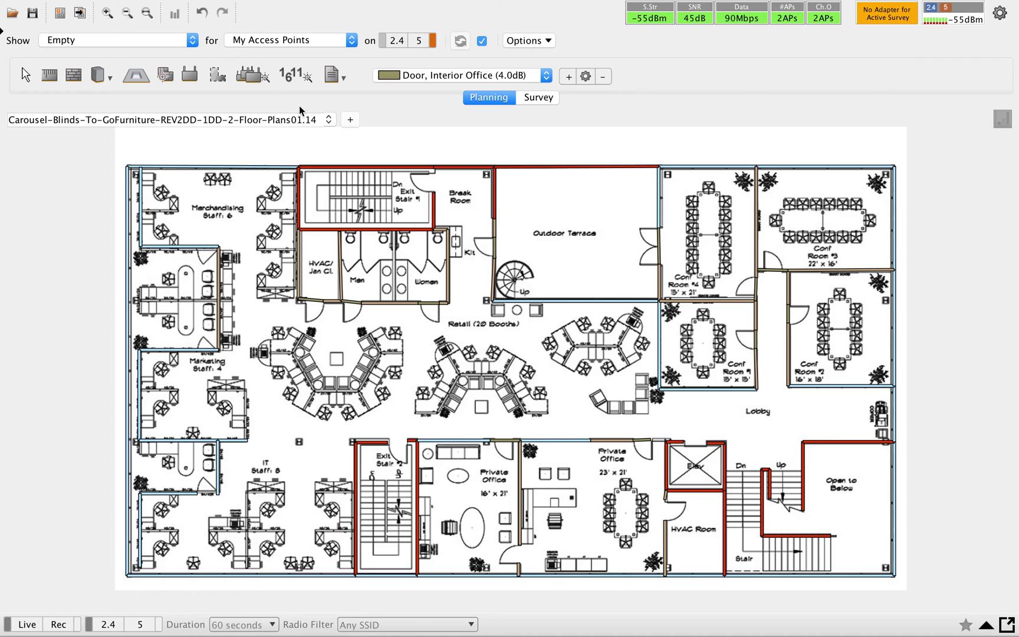
- Draw a coverage area from the plan's top-left corner through its top-right and bottom-right corners
{"action": "left_click", "coordinate": [218, 76]}
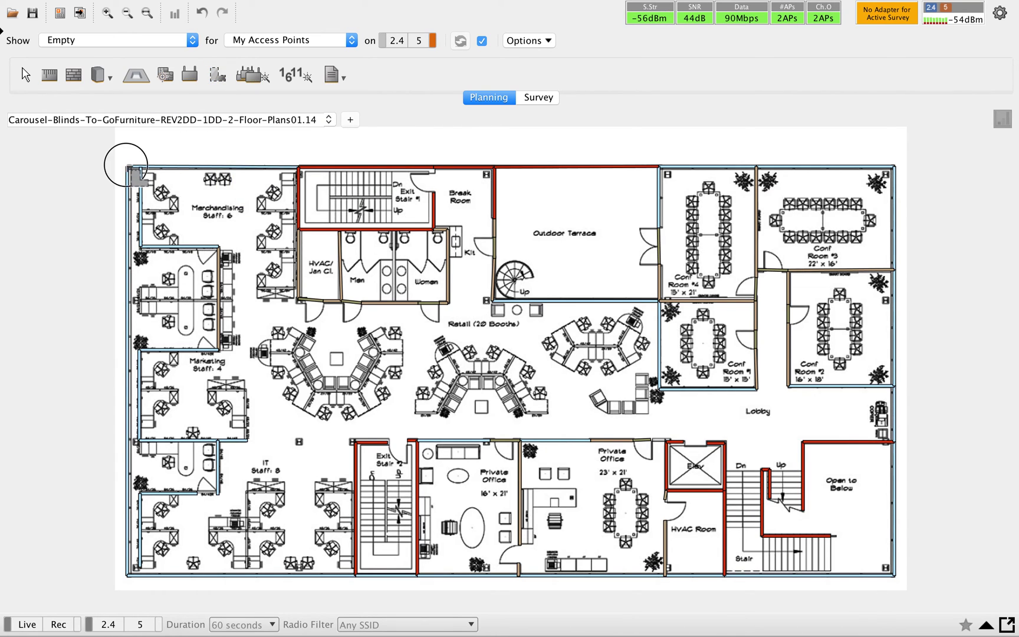
{"action": "left_click", "coordinate": [127, 166]}
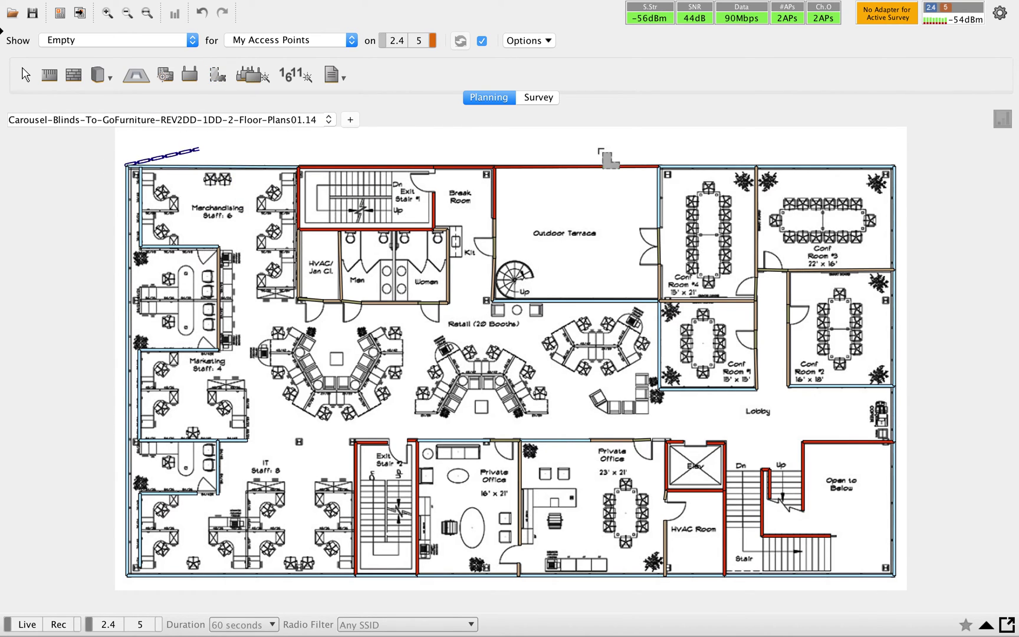
{"action": "left_click", "coordinate": [897, 166]}
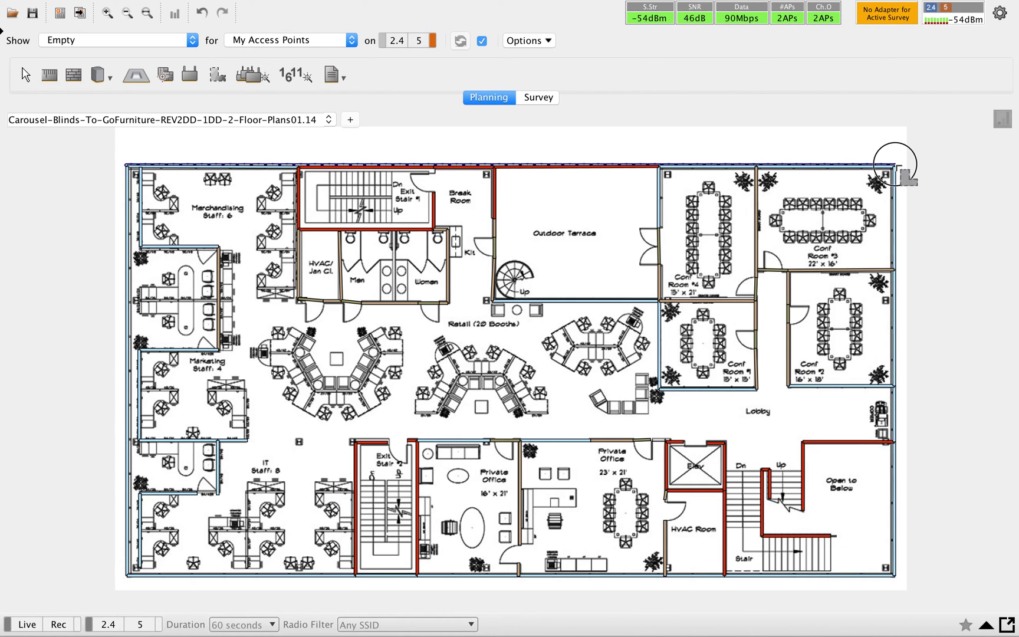
{"action": "left_click", "coordinate": [896, 578]}
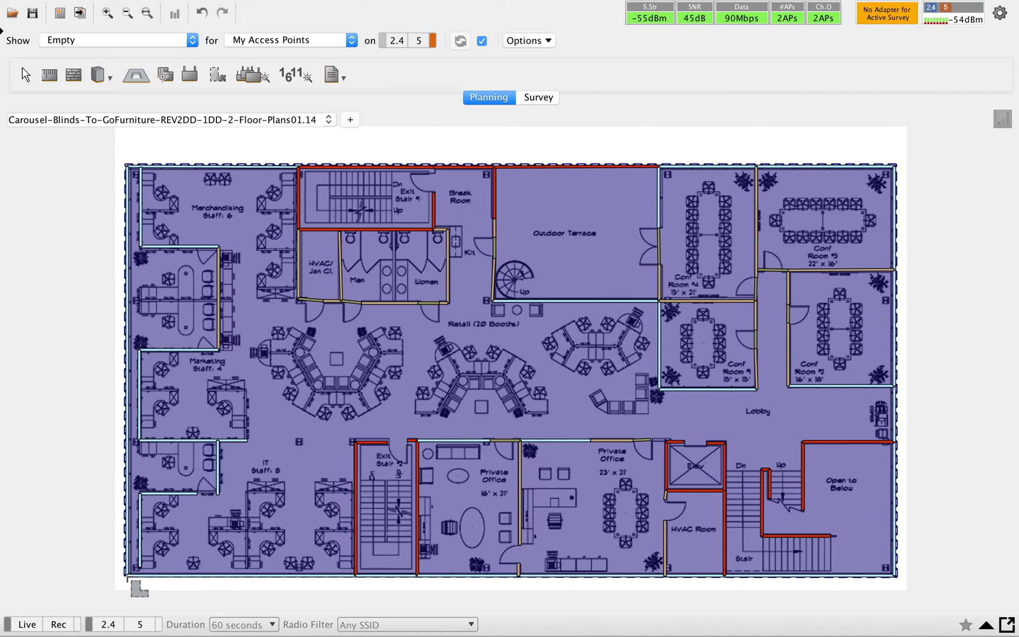
- Close the coverage area at the bottom-left corner, then start no-coverage zones over the restrooms, exit stair and elevator area
{"action": "double_click", "coordinate": [128, 579]}
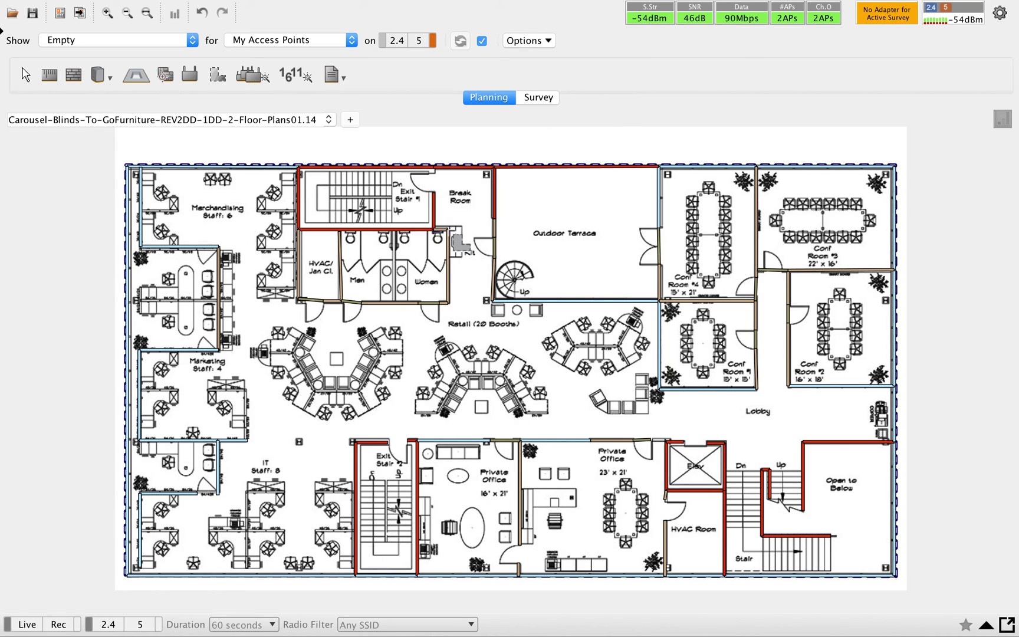
{"action": "mouse_move", "coordinate": [448, 232]}
{"action": "left_mouse_down"}
{"action": "mouse_move", "coordinate": [449, 310]}
{"action": "mouse_move", "coordinate": [303, 302]}
{"action": "mouse_move", "coordinate": [301, 170]}
{"action": "mouse_move", "coordinate": [437, 172]}
{"action": "left_mouse_up"}
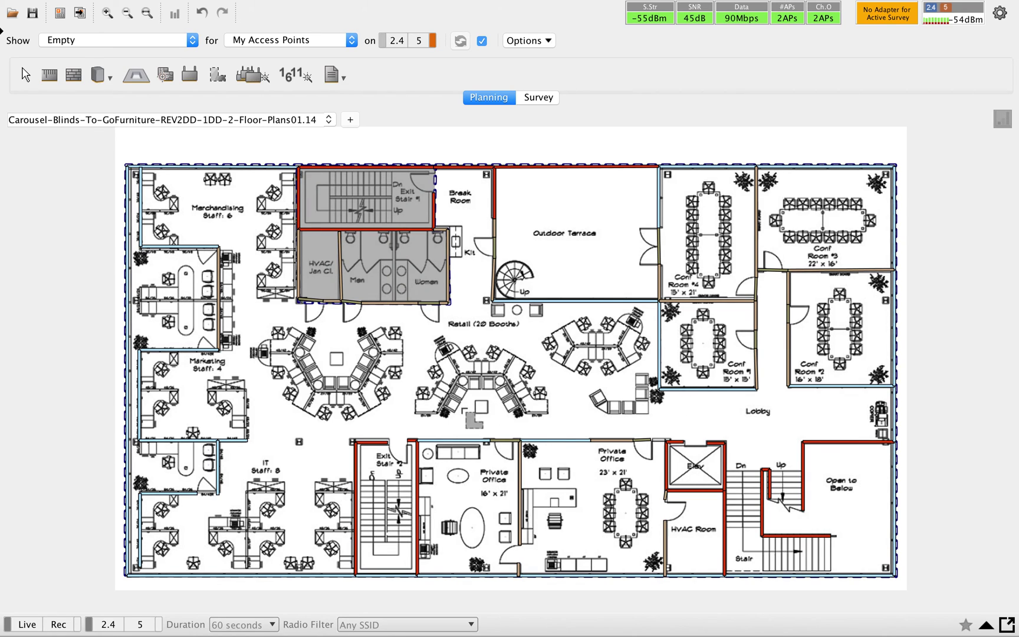
{"action": "left_click", "coordinate": [360, 444]}
{"action": "mouse_move", "coordinate": [353, 440]}
{"action": "left_mouse_down"}
{"action": "mouse_move", "coordinate": [415, 441]}
{"action": "mouse_move", "coordinate": [418, 576]}
{"action": "mouse_move", "coordinate": [354, 578]}
{"action": "mouse_move", "coordinate": [354, 519]}
{"action": "mouse_move", "coordinate": [356, 577]}
{"action": "mouse_move", "coordinate": [513, 466]}
{"action": "mouse_move", "coordinate": [664, 452]}
{"action": "mouse_move", "coordinate": [503, 474]}
{"action": "mouse_move", "coordinate": [514, 485]}
{"action": "left_mouse_up"}
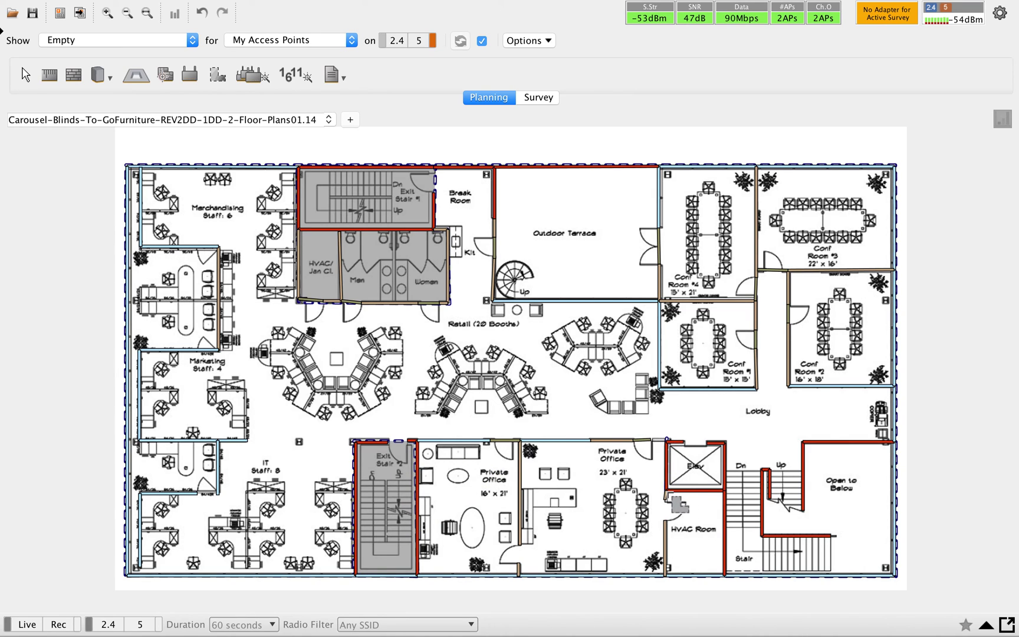
{"action": "left_click_drag", "start_coordinate": [670, 489], "coordinate": [895, 574]}
{"action": "left_click", "coordinate": [895, 574]}
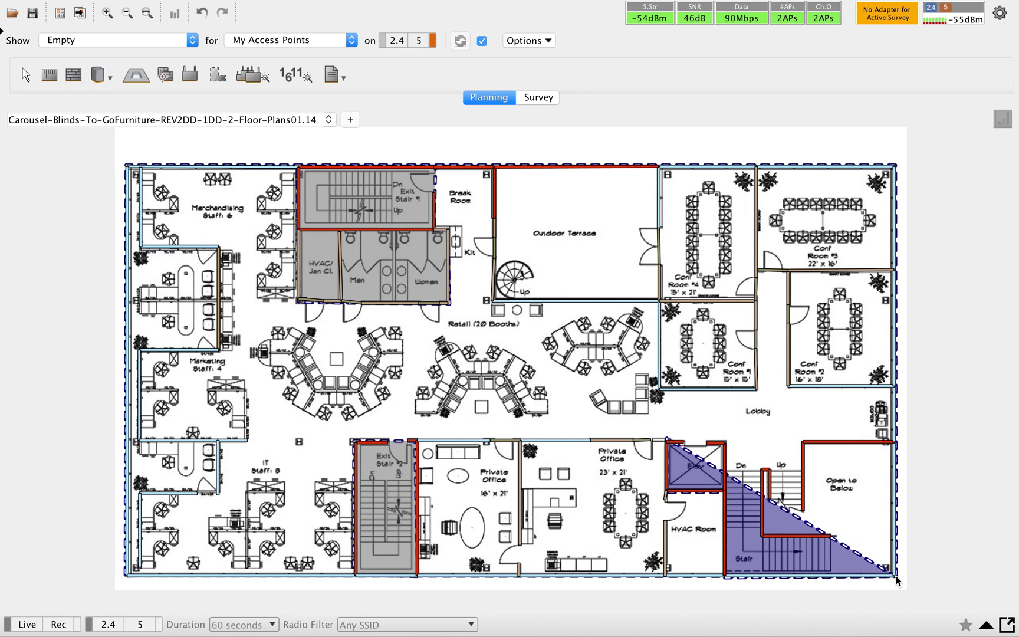
- Outline and close the no-coverage zone around the elevator, central stairs and Open to Below area
{"action": "left_click", "coordinate": [897, 440]}
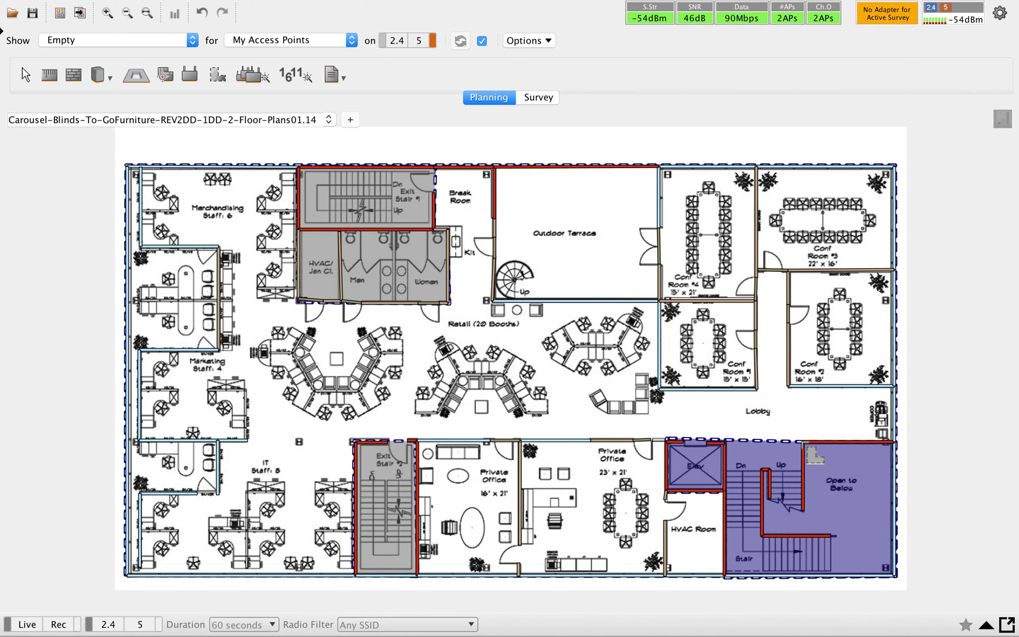
{"action": "left_click", "coordinate": [803, 442]}
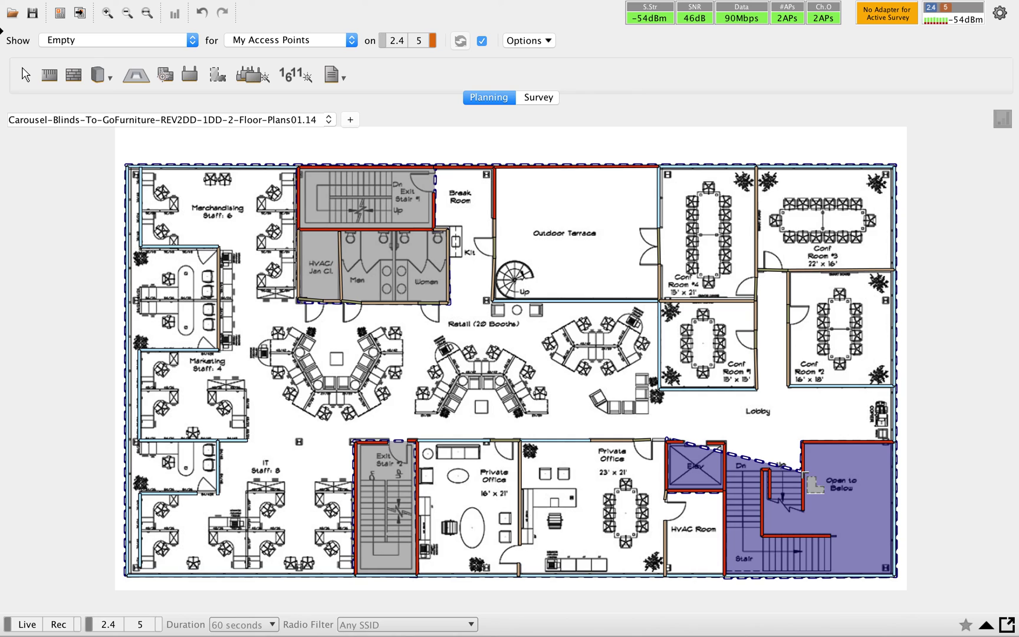
{"action": "left_click", "coordinate": [804, 471]}
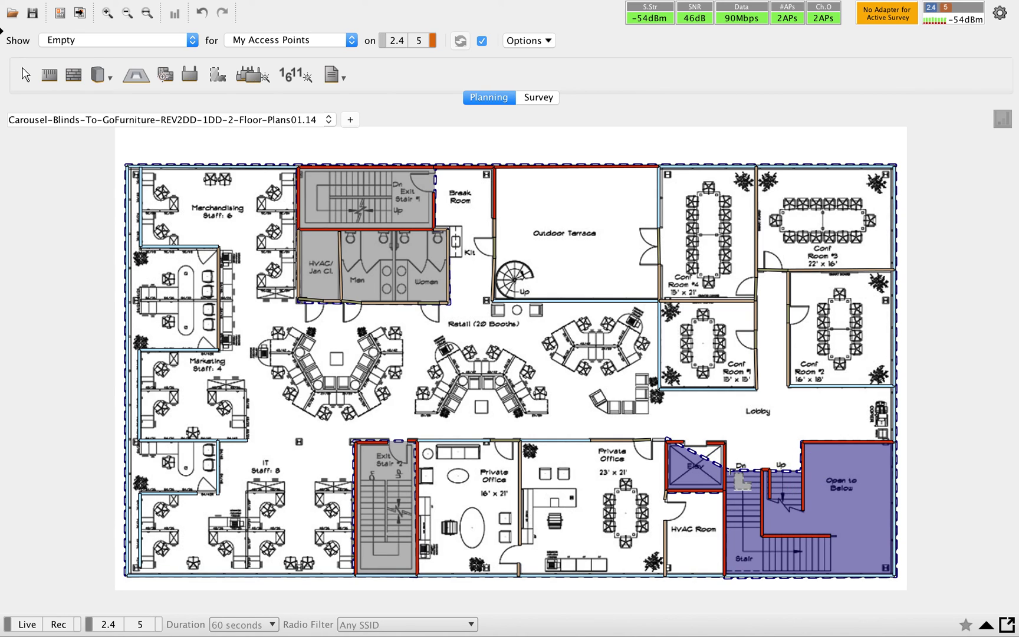
{"action": "left_click", "coordinate": [726, 470]}
{"action": "left_click", "coordinate": [726, 440]}
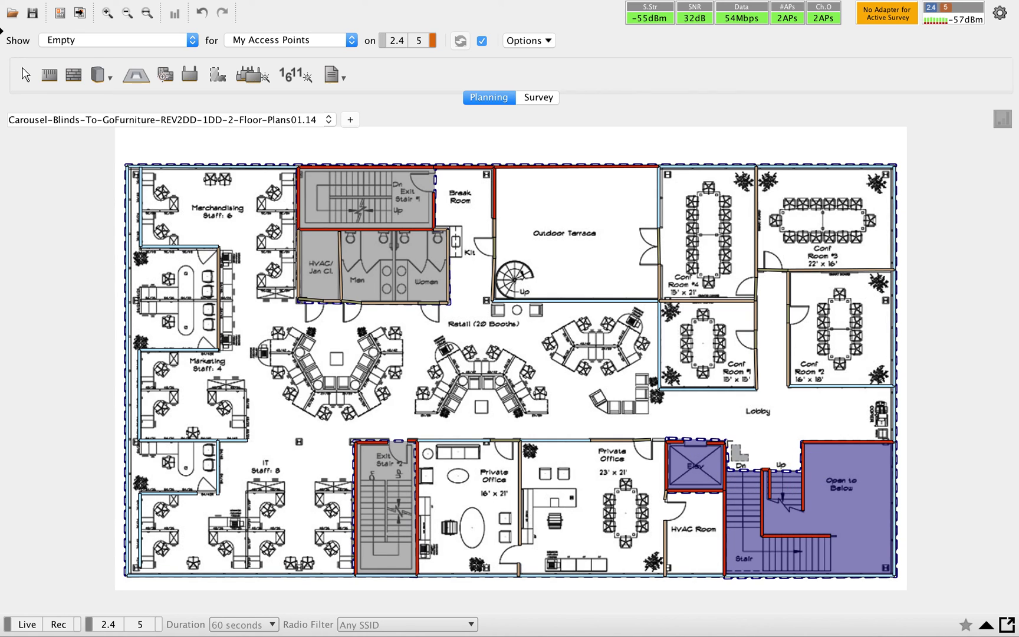
{"action": "left_click", "coordinate": [667, 440]}
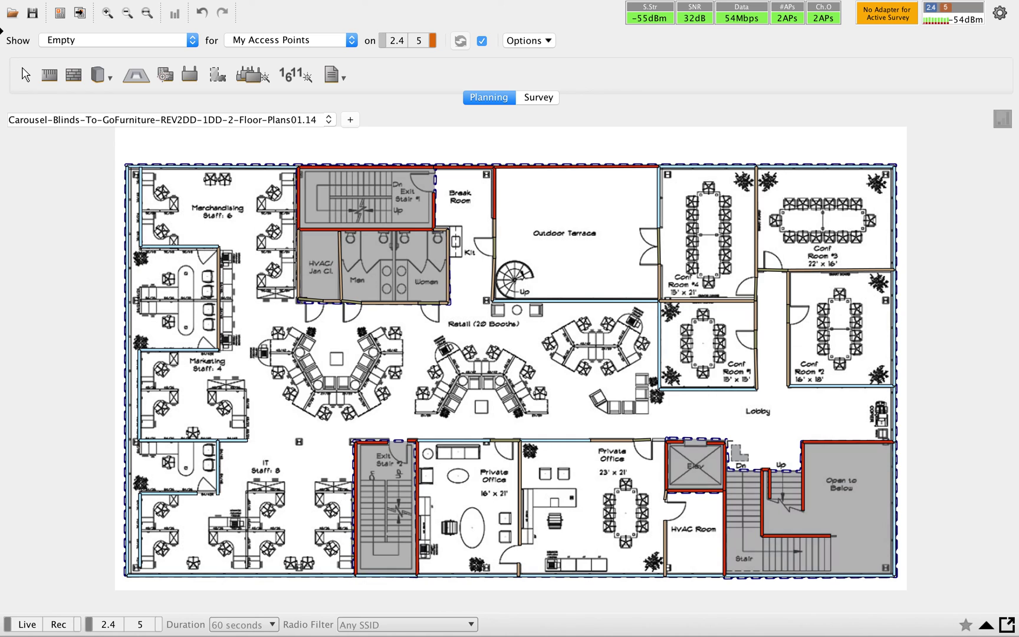